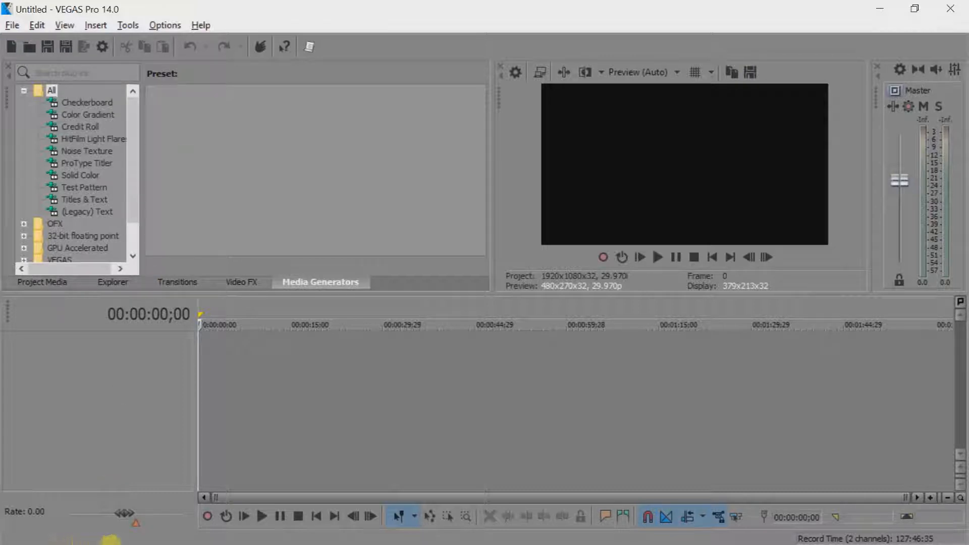
- Place 00005.m2ts from the Colourful Shirts folder at the start of the timeline and play it back
key(alt+Tab)
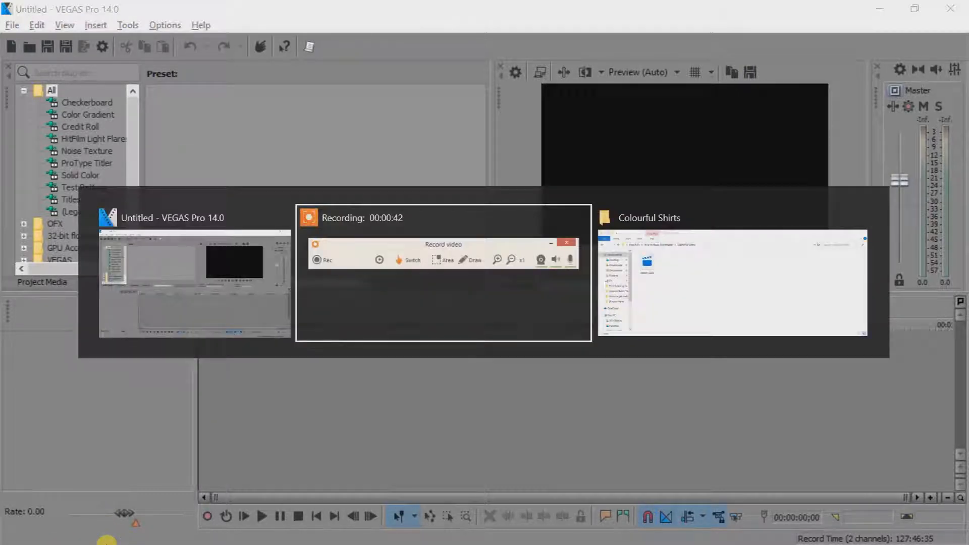
key(Tab)
drag(173, 164, 255, 465)
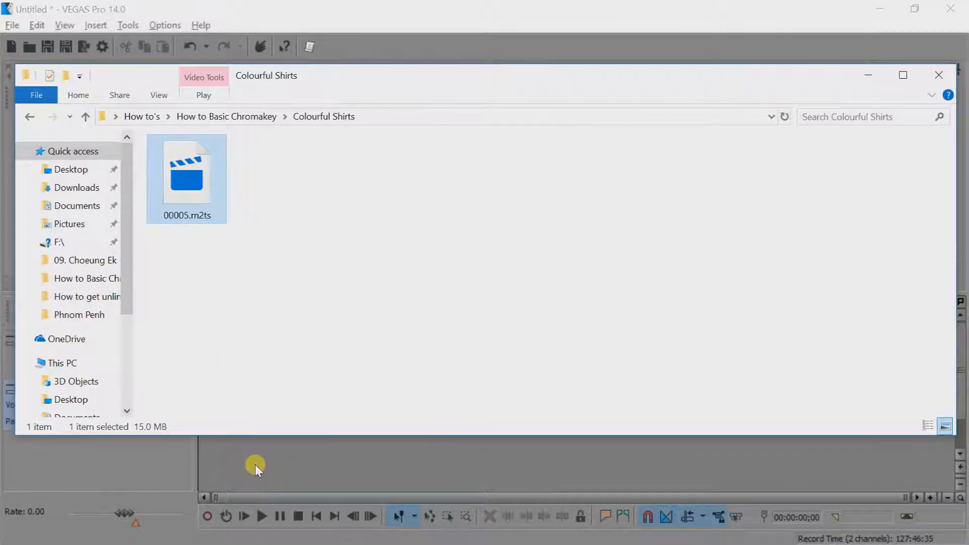
click(946, 83)
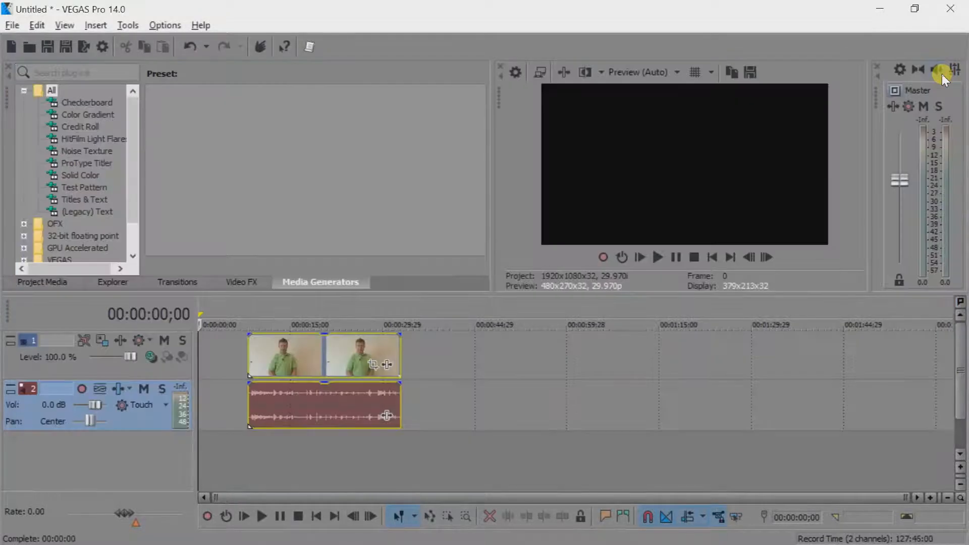
drag(322, 347, 266, 347)
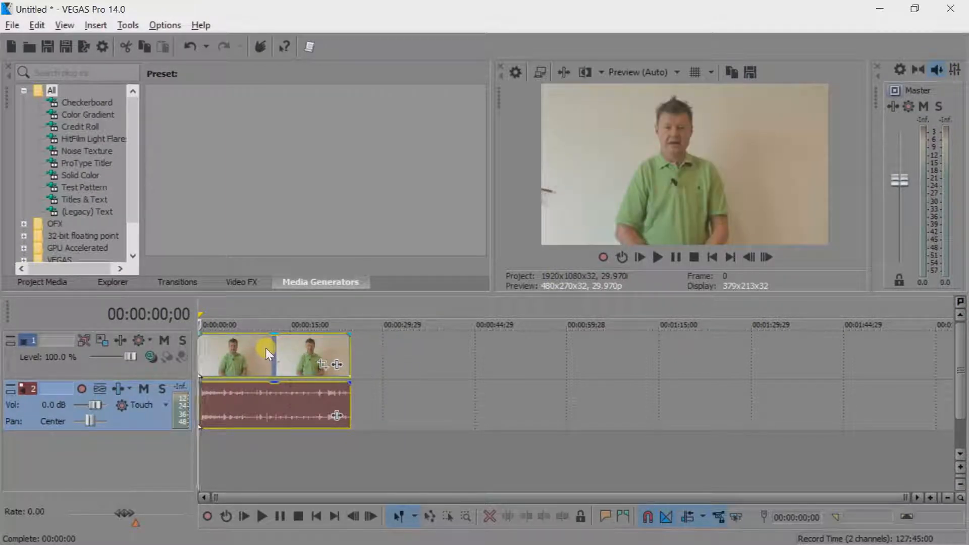
key(space)
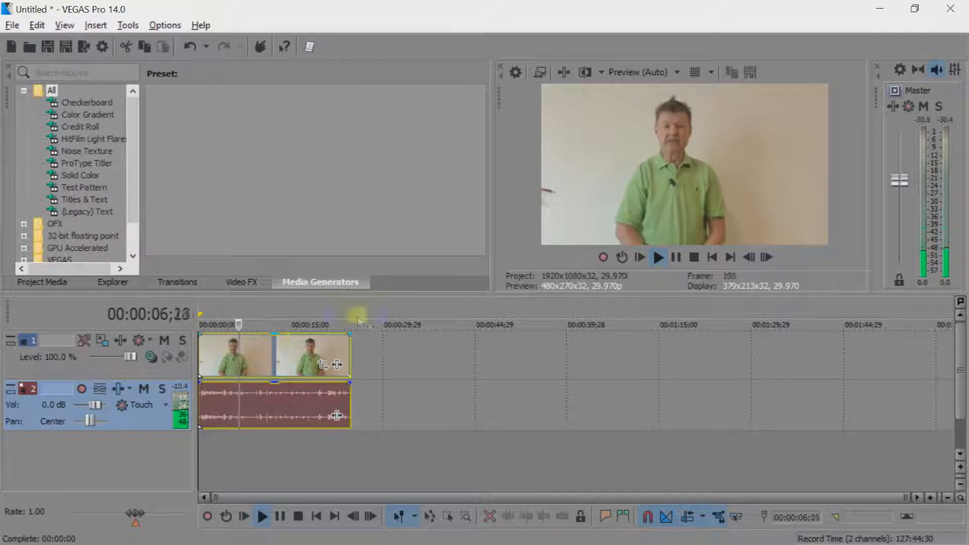
click(677, 258)
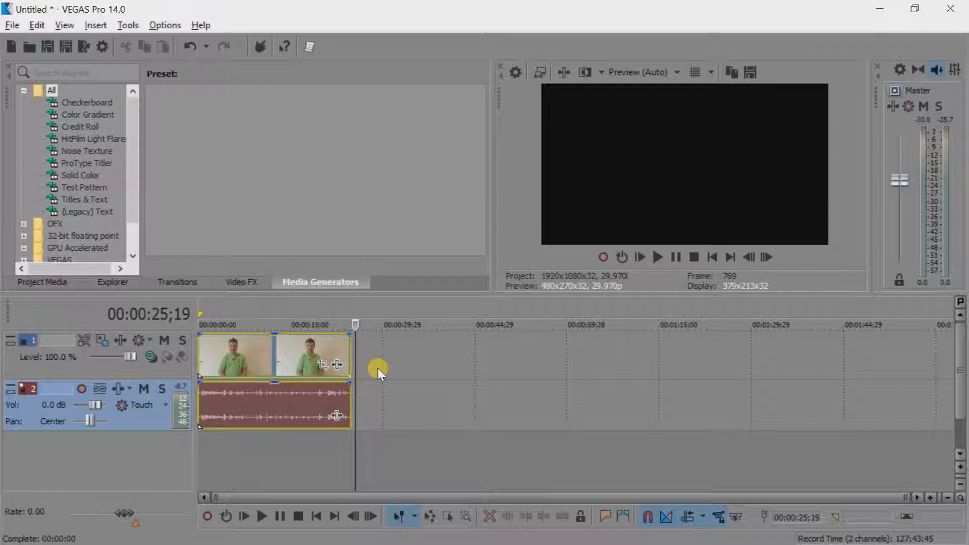
- Copy the video clip onto a new video track above it and insert an empty video track between the two
scroll(411, 381, up, 5)
scroll(411, 380, up, 2)
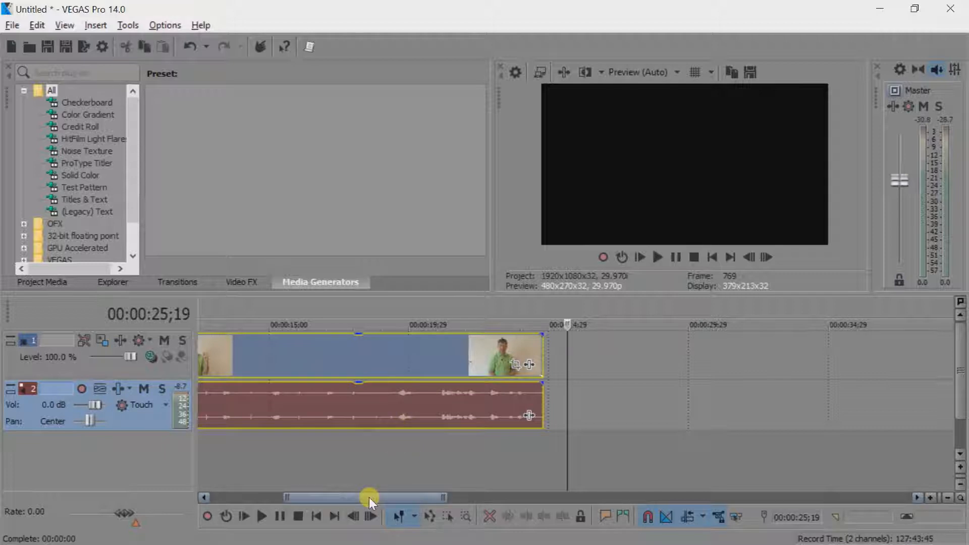
drag(368, 498, 284, 497)
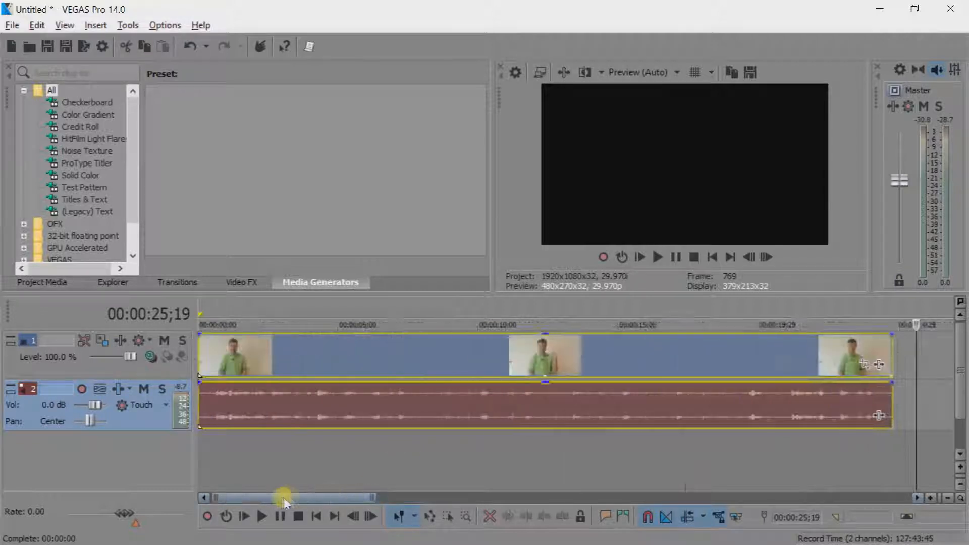
right_click(141, 371)
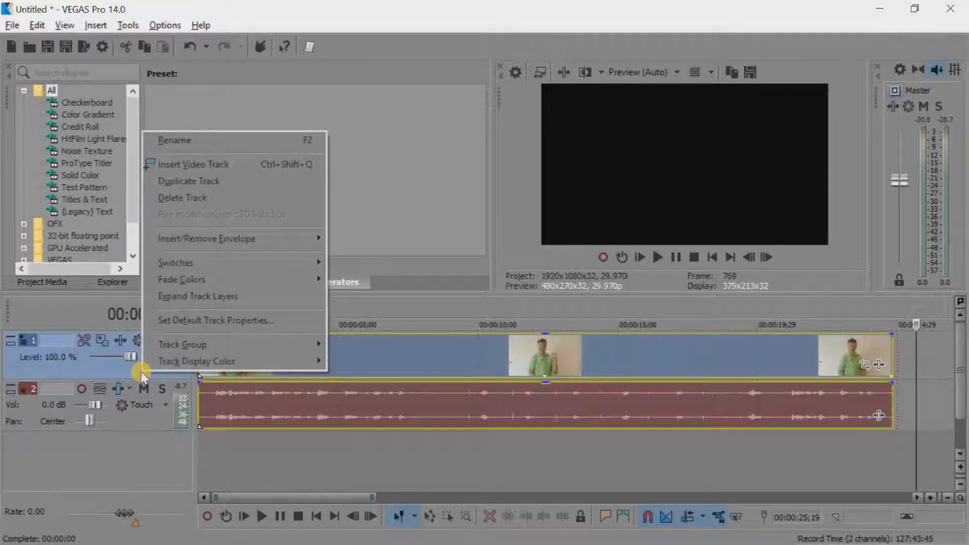
click(187, 165)
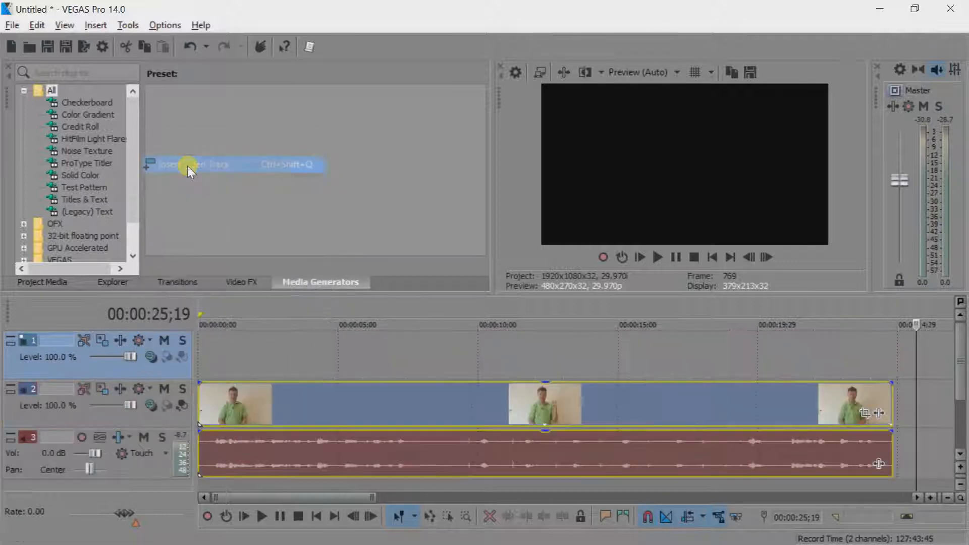
drag(275, 392, 276, 355)
click(294, 383)
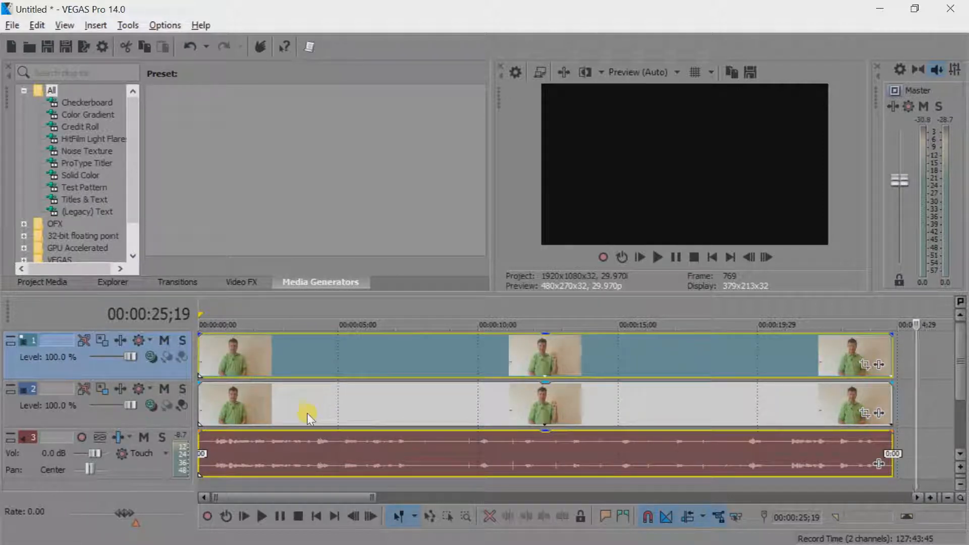
right_click(153, 423)
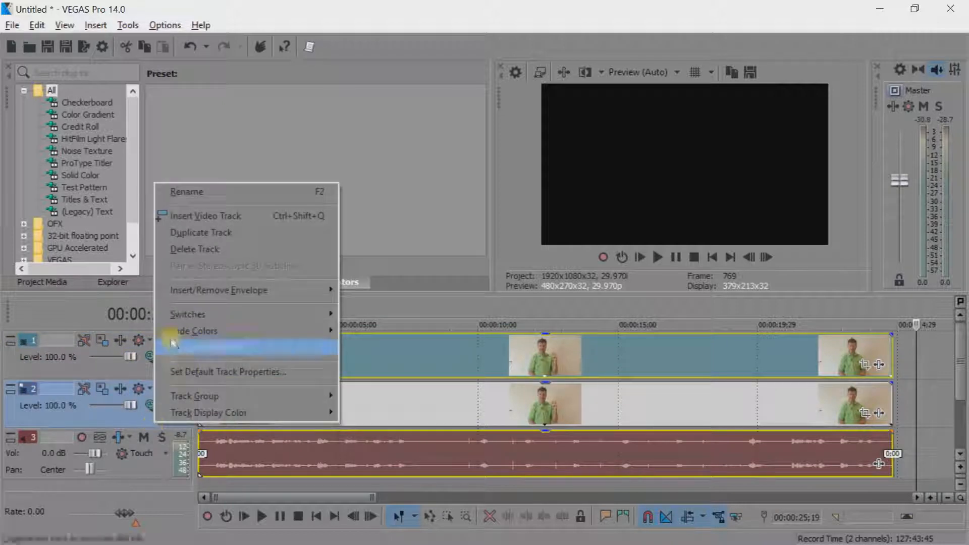
click(206, 216)
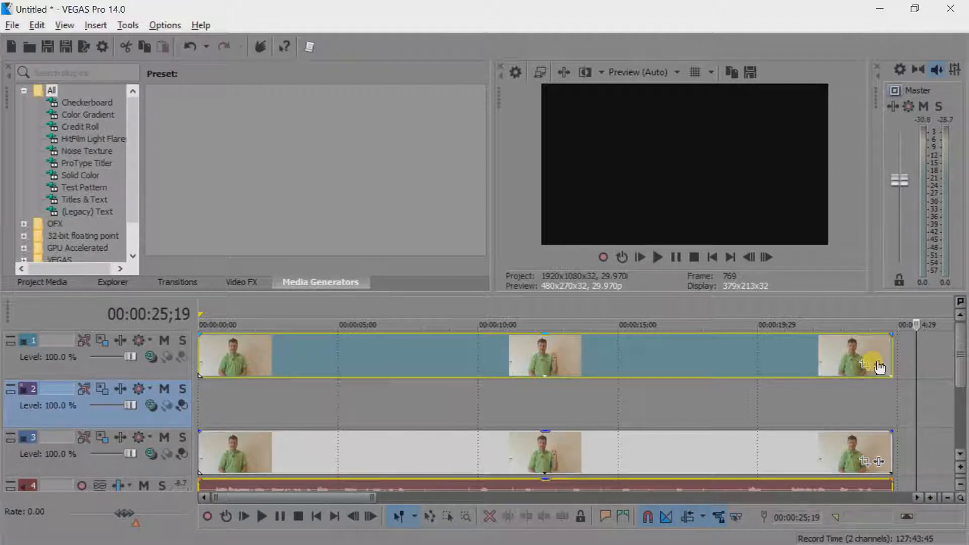
- Apply the VEGAS Chroma Keyer to the clip on track 1 with the key colour set to green (110, 0.9, 0.95)
click(878, 364)
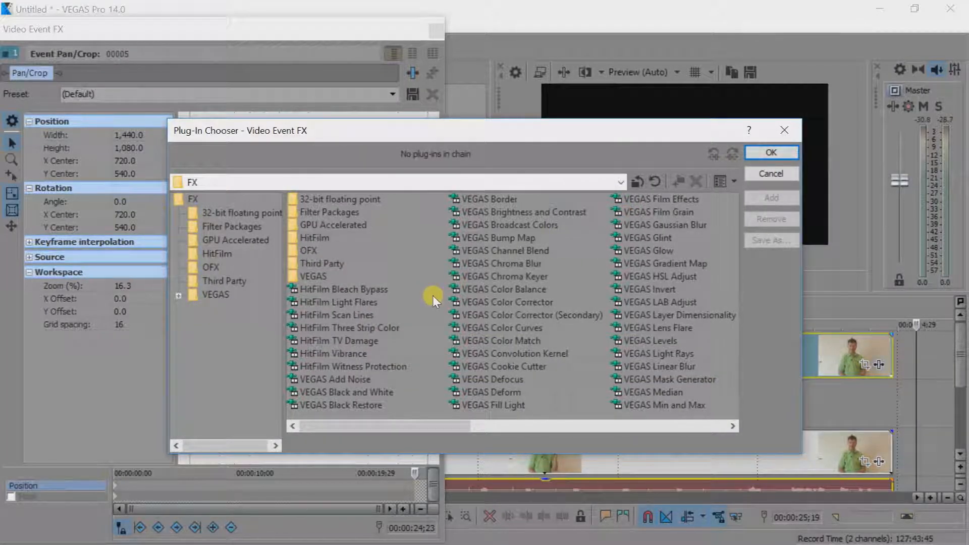
double_click(480, 278)
click(752, 156)
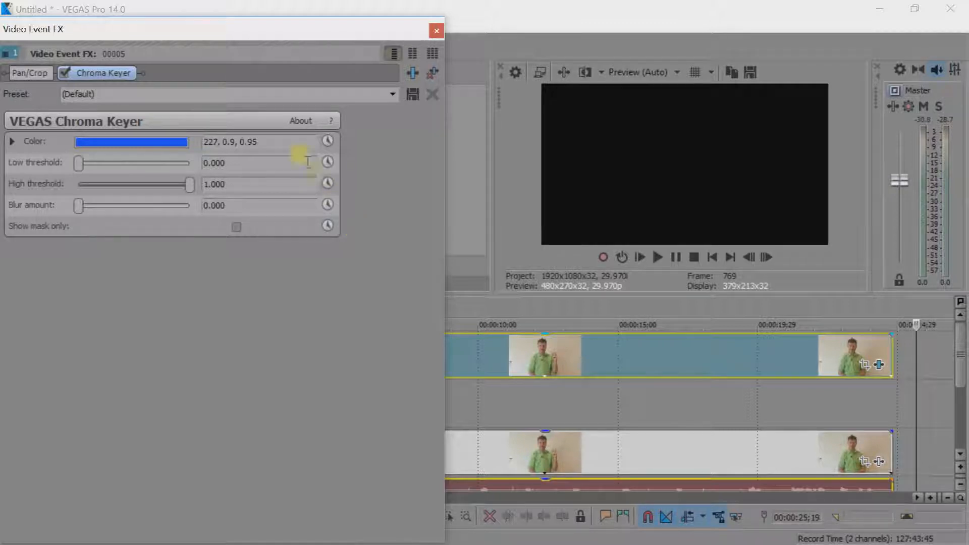
click(165, 142)
click(186, 279)
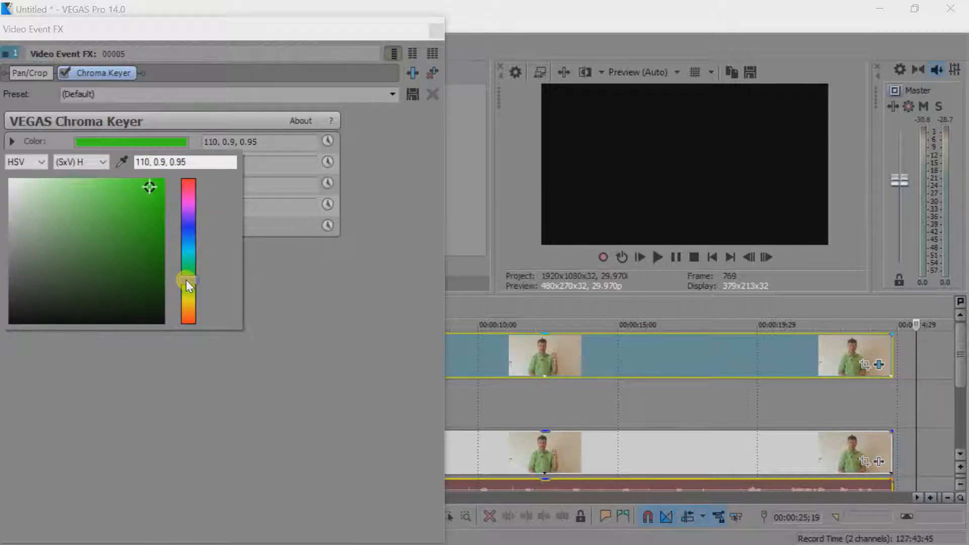
click(281, 273)
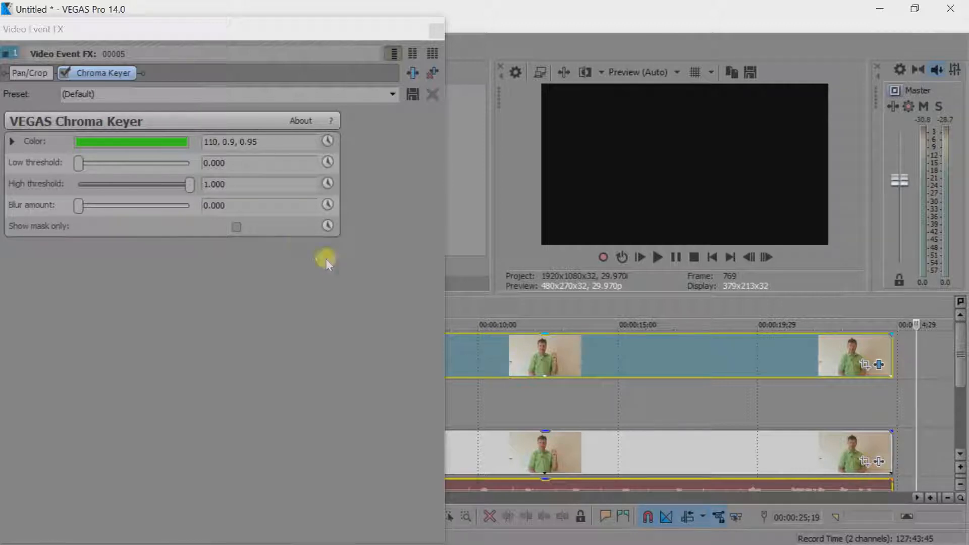
- Show only the keyer's mask at about 00:00:10;05 and mute track 3 to isolate it in the preview
click(483, 347)
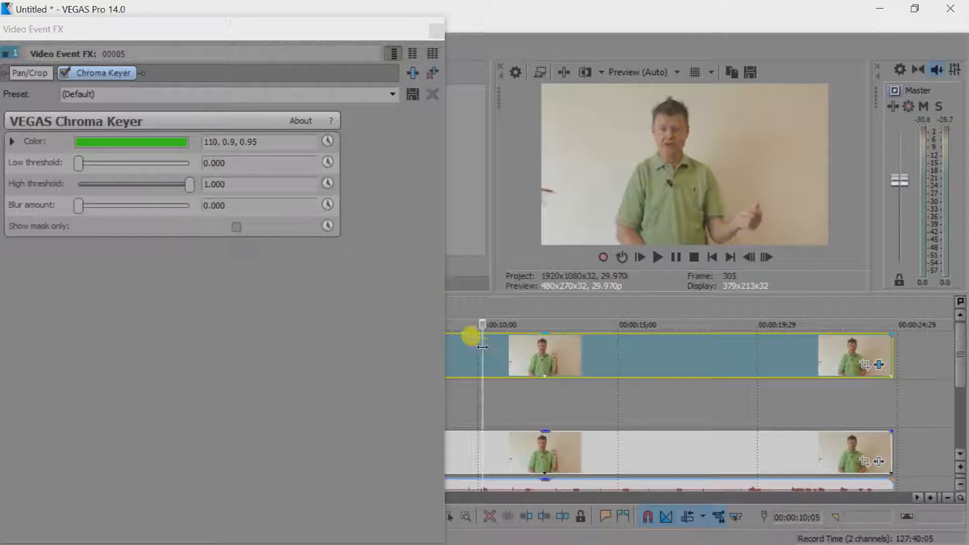
click(236, 228)
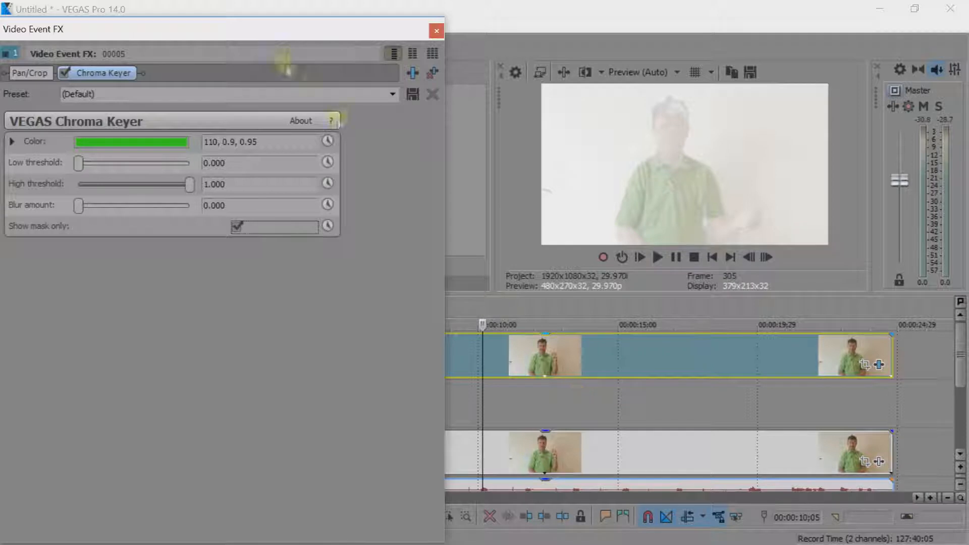
drag(242, 32, 357, 34)
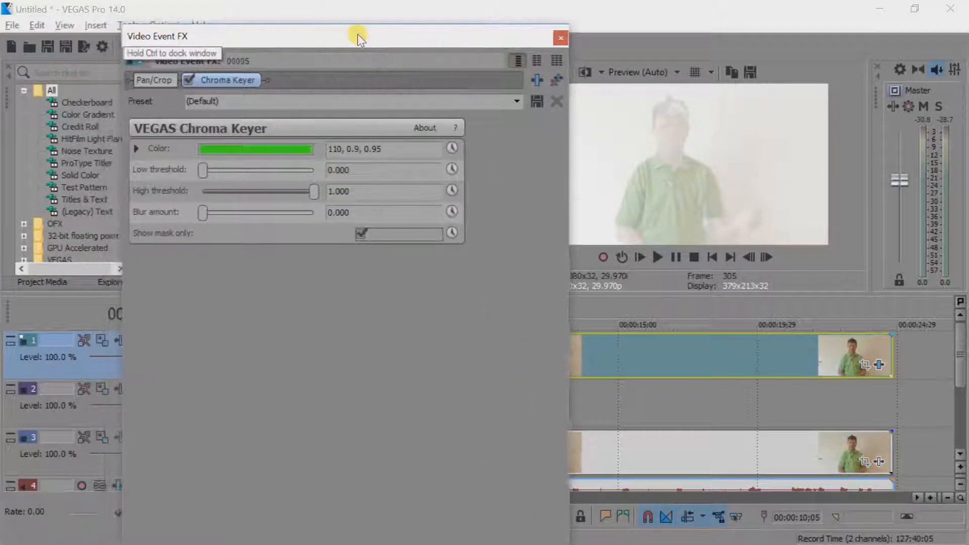
click(567, 38)
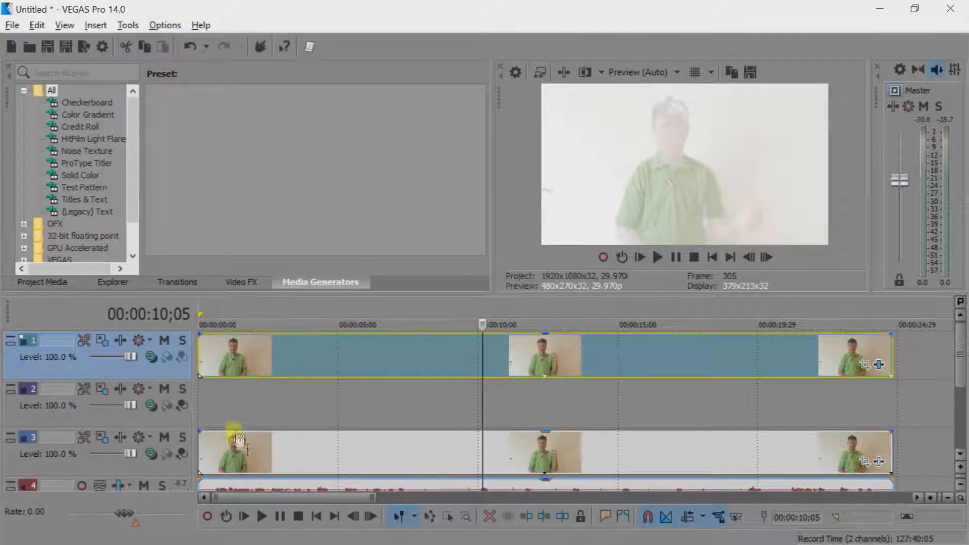
click(162, 438)
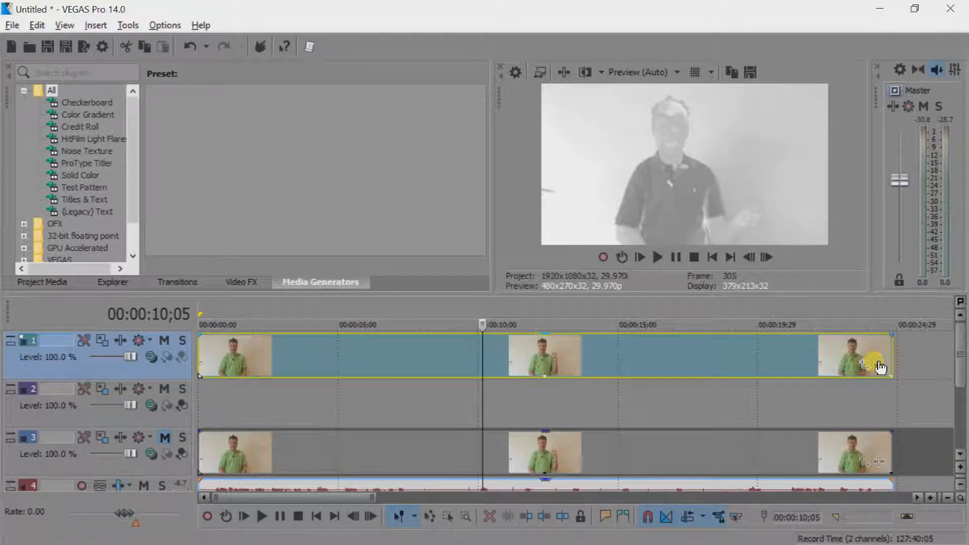
- Set the track 1 clip's Chroma Keyer low threshold to 0.558 and high threshold to 0.728 to isolate the shirt
click(879, 365)
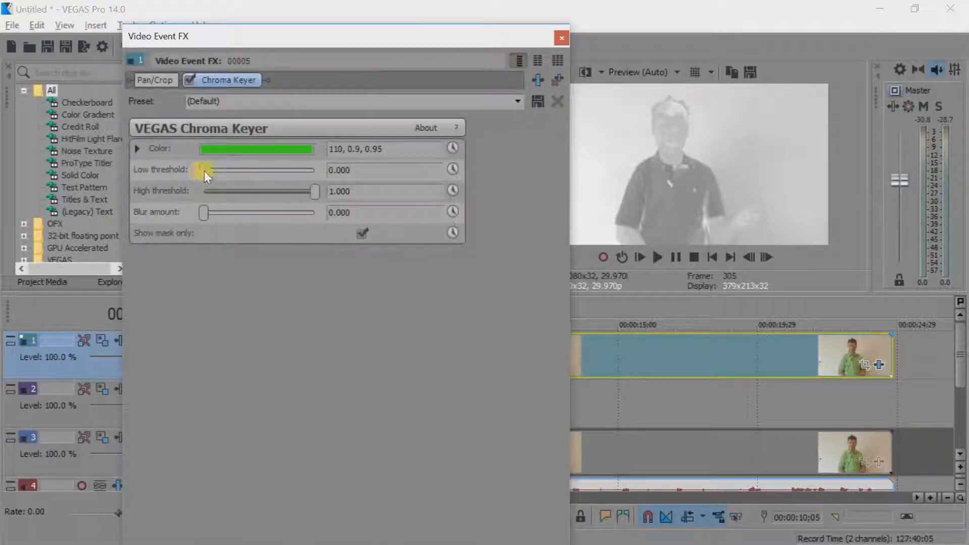
drag(204, 171, 254, 174)
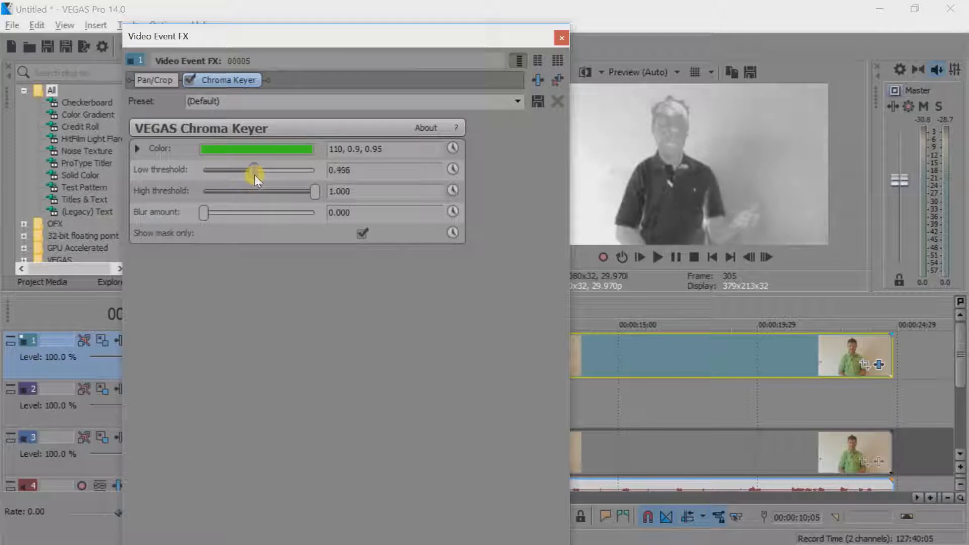
drag(314, 191, 291, 194)
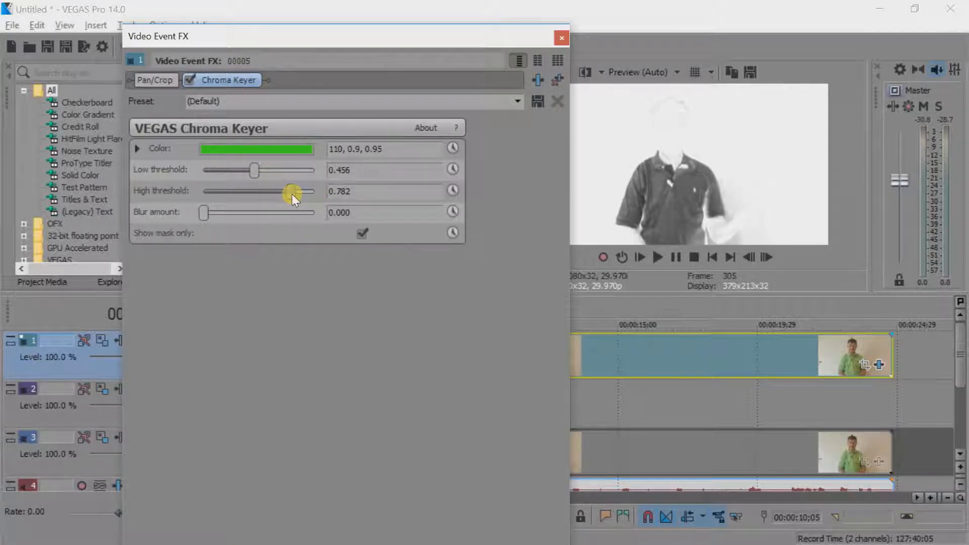
drag(253, 171, 260, 171)
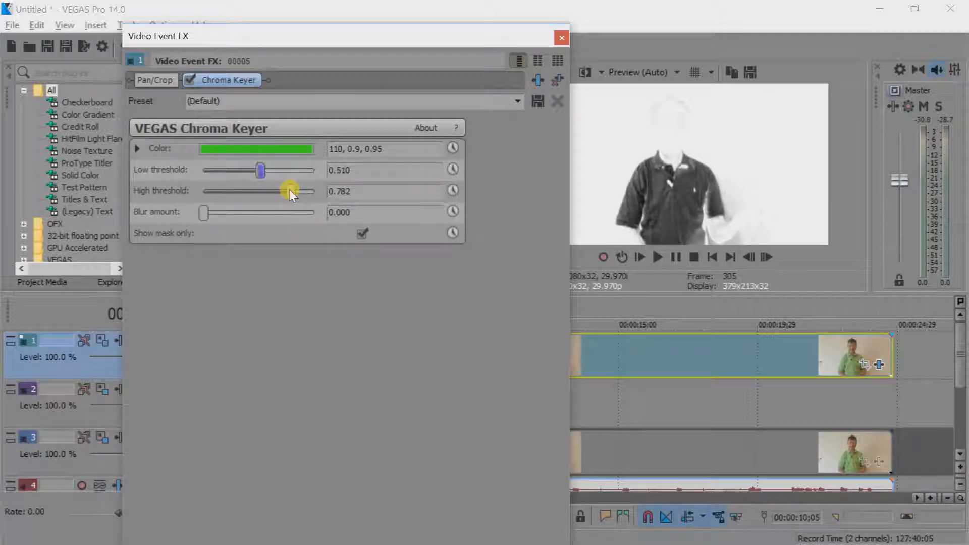
drag(292, 193, 291, 193)
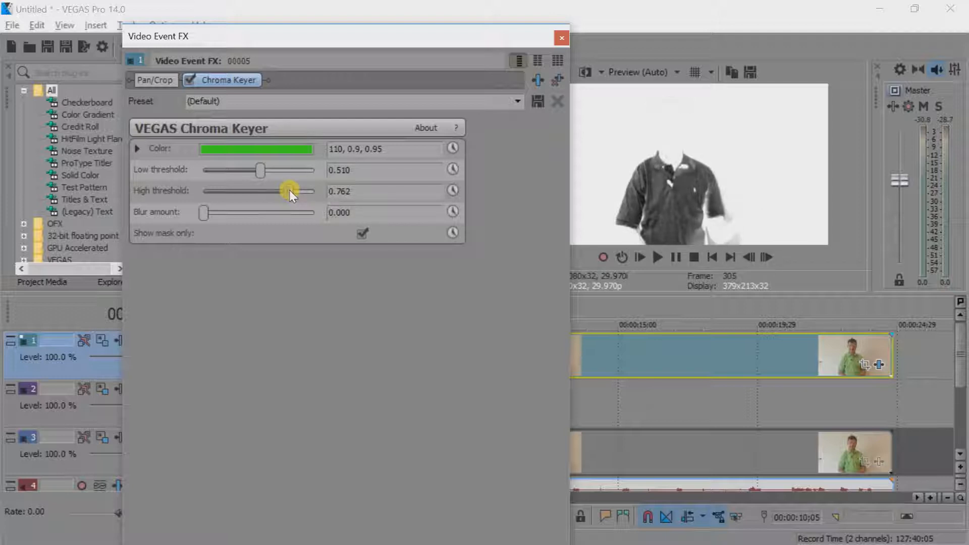
drag(290, 190, 286, 190)
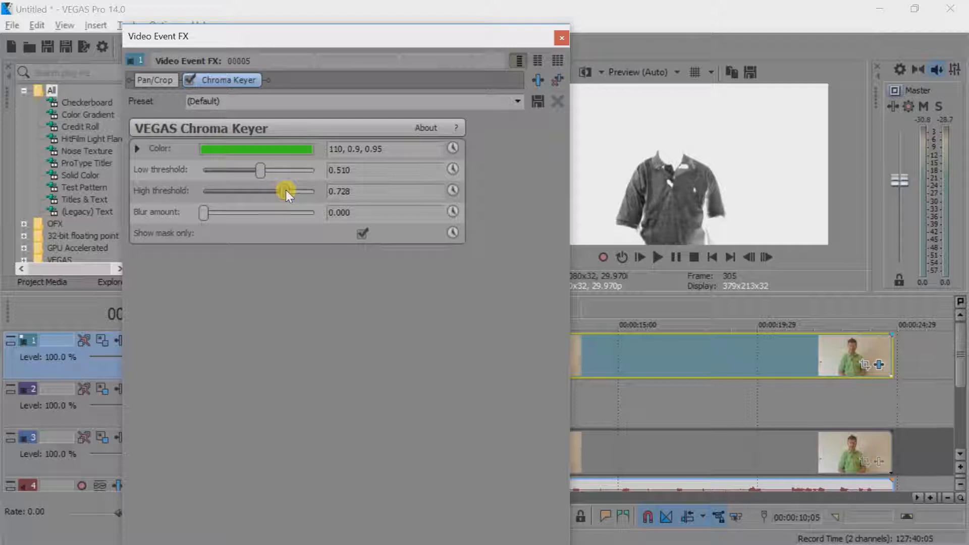
drag(286, 190, 286, 190)
drag(261, 167, 266, 168)
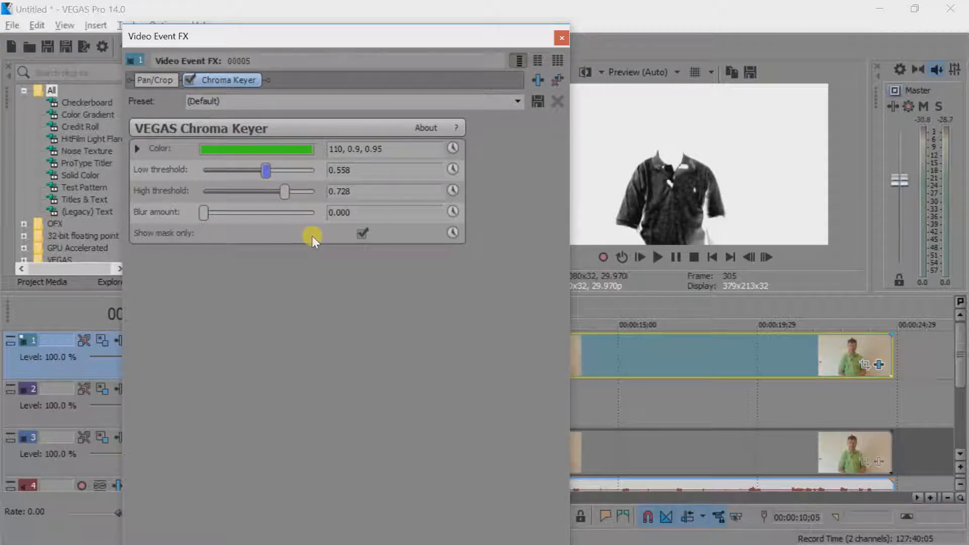
- Turn off the Chroma Keyer's mask-only display and unmute track 3
click(361, 235)
click(360, 236)
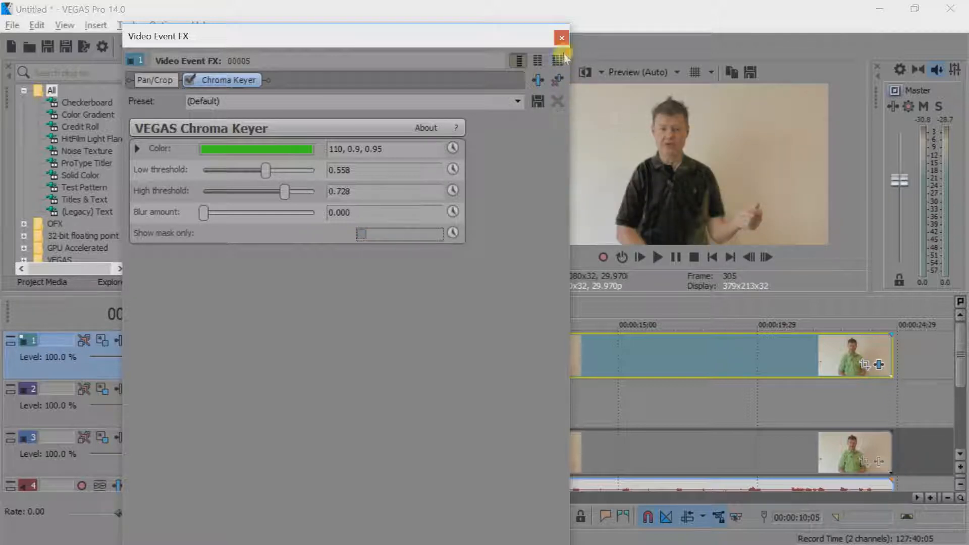
click(563, 37)
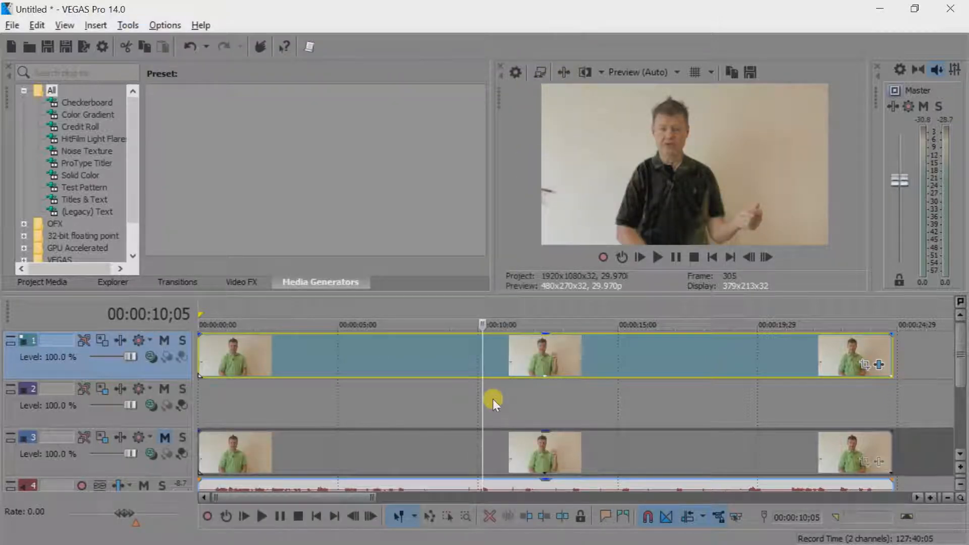
click(166, 437)
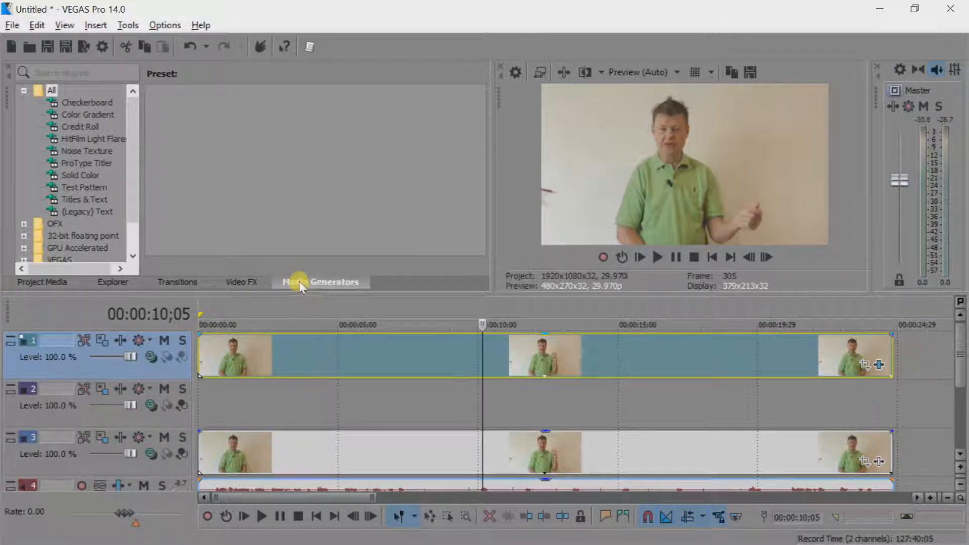
- Add a red Solid Color event to the empty track 2, starting at about 7 seconds, with its default settings
click(84, 177)
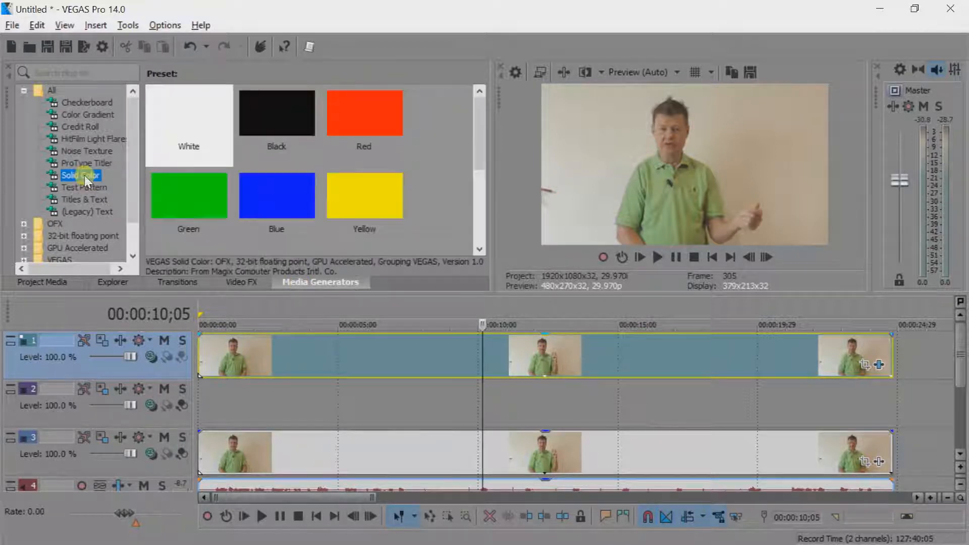
click(339, 126)
drag(346, 121, 398, 396)
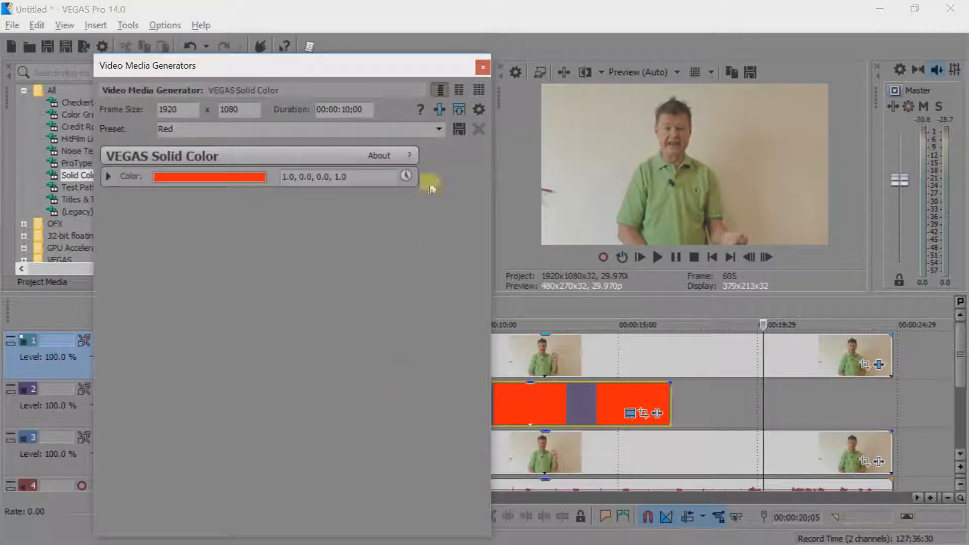
click(482, 67)
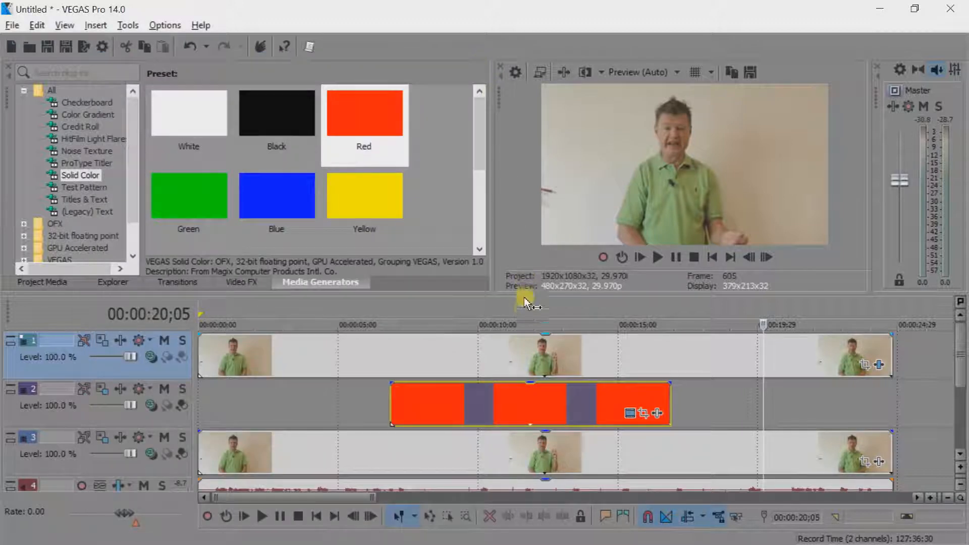
- Preview the shirt at 00:00:10;21 and trim the red Solid Color event's end on track 2 to about 10 seconds
click(498, 307)
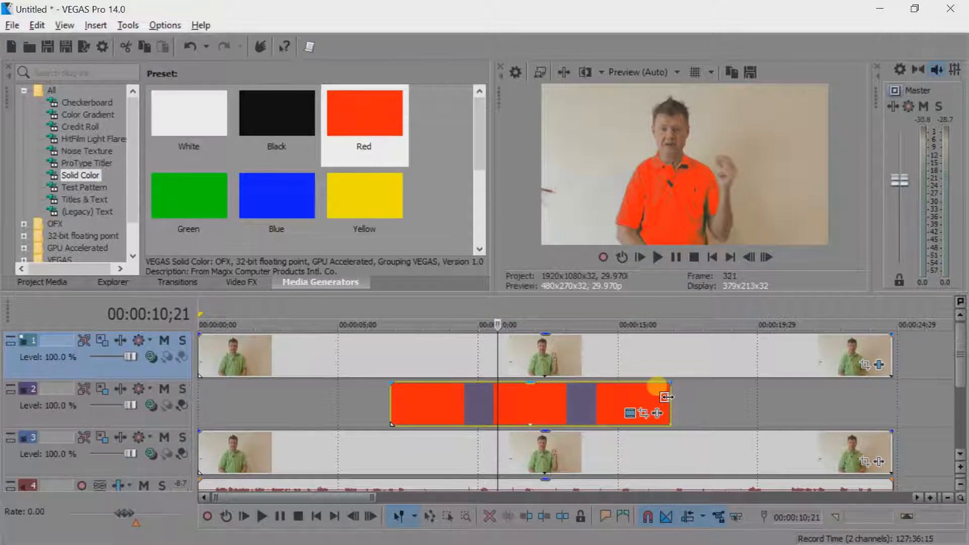
drag(666, 397, 559, 397)
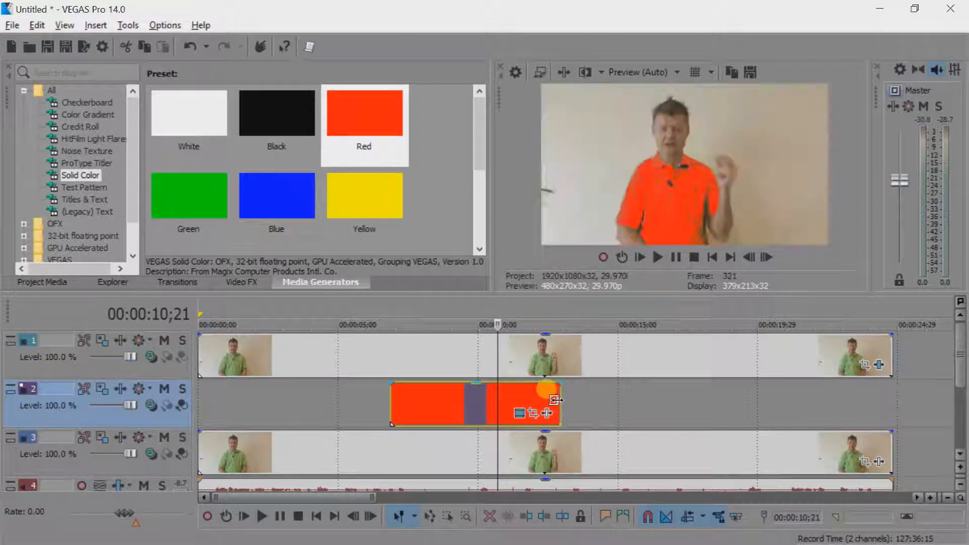
drag(391, 395, 469, 399)
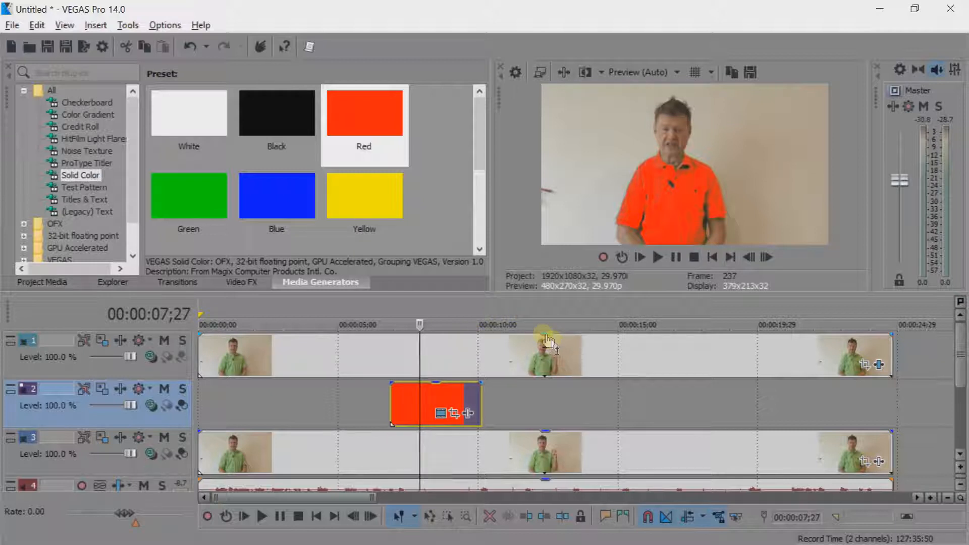
- Lower the red Solid Color event's opacity to about 70%
drag(545, 339, 543, 328)
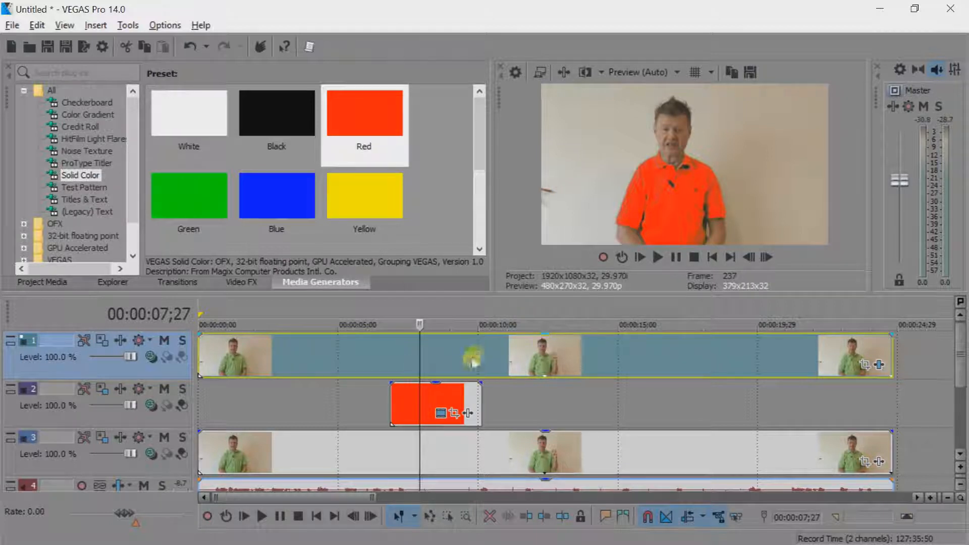
drag(443, 387, 438, 401)
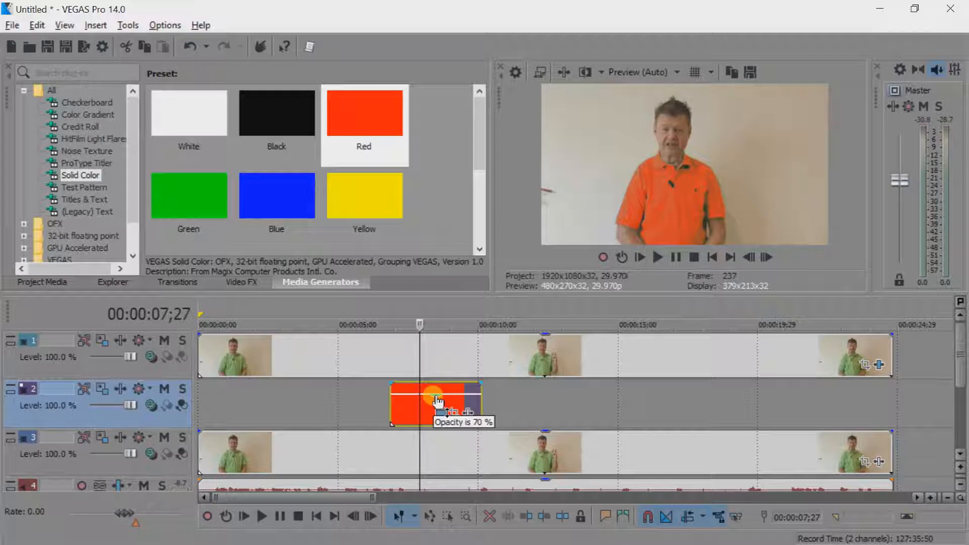
drag(437, 401, 437, 403)
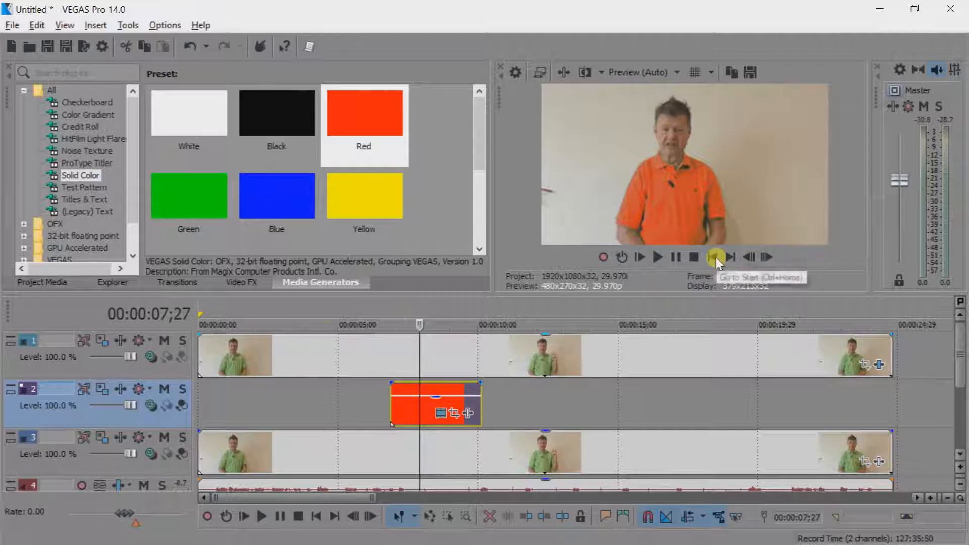
- Play the timeline from 00:00:04;14 through the red event and pause at about 00:00:10;12
click(323, 312)
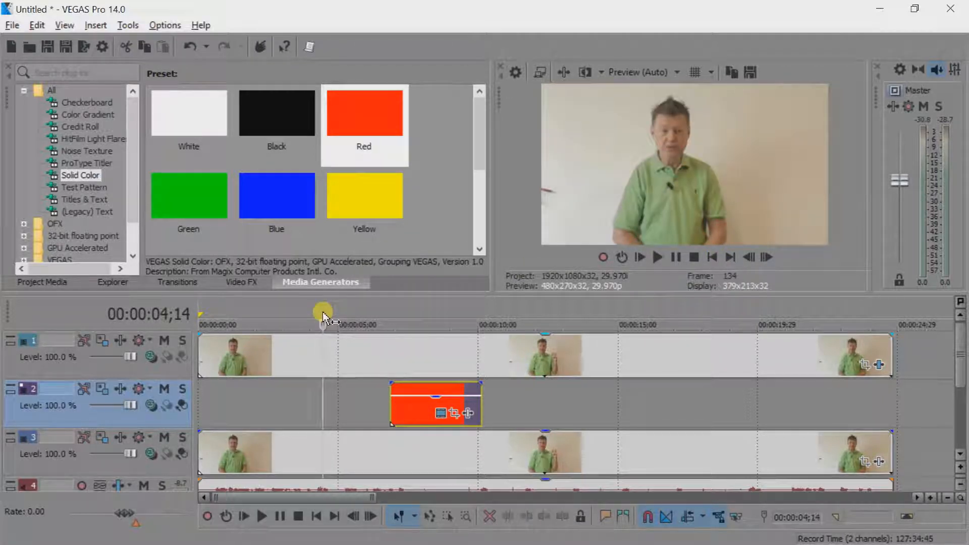
key(space)
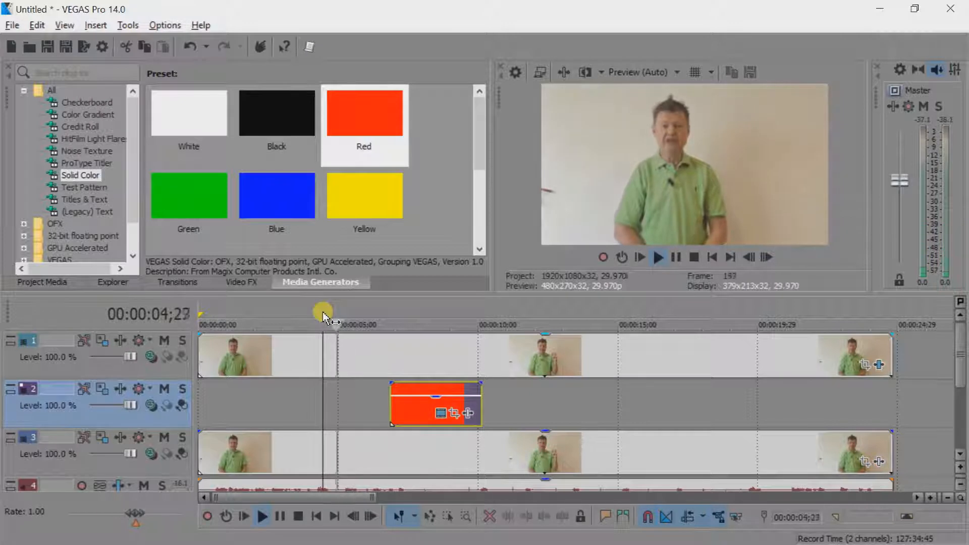
click(678, 259)
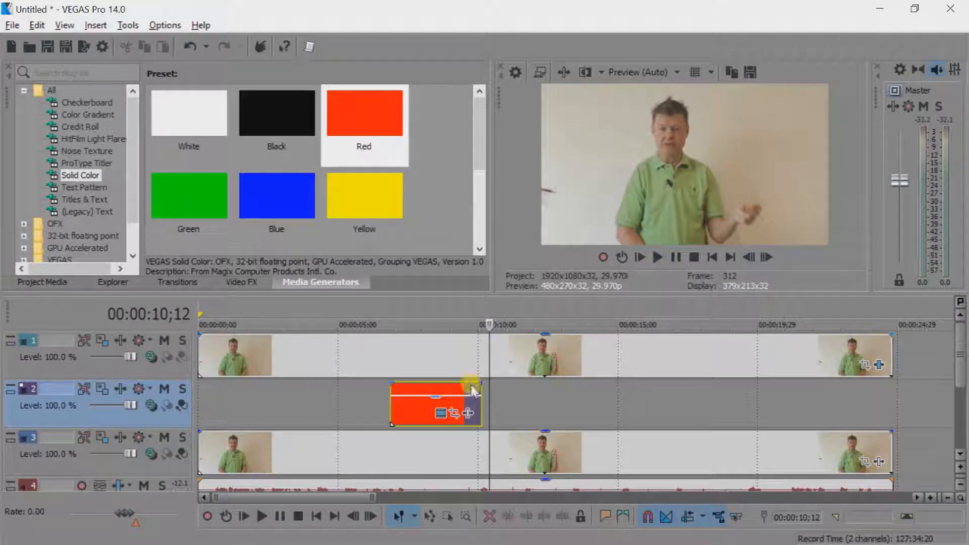
- Step back frame by frame to 00:00:10;02 to examine the colour change at the red event's end
key(Left)
key(Left)
key(Left)
key(Left)
key(Left)
key(Left)
key(Left)
key(Left)
key(Left)
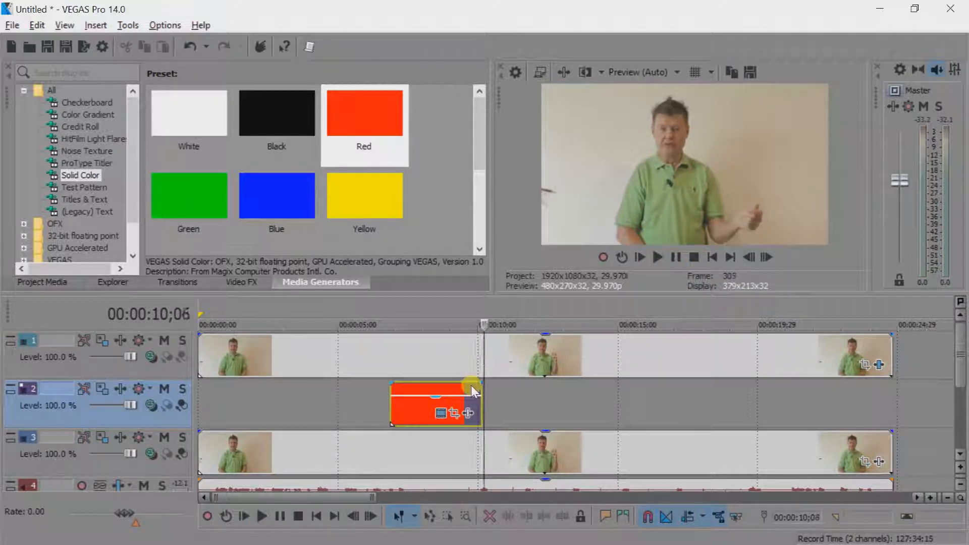
key(Left)
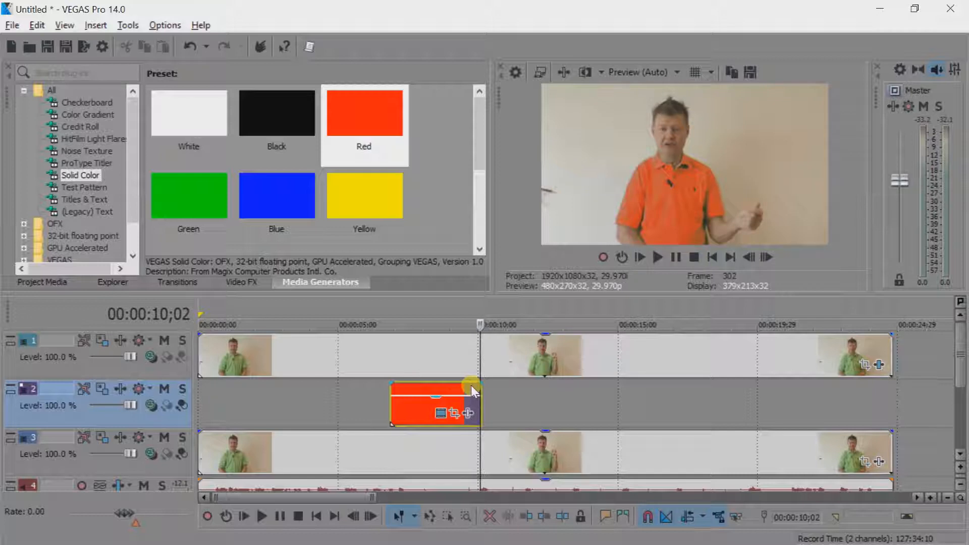
- Move the red event on track 2 to about 00:00:15;15 and shorten it to about 1 second
drag(412, 407, 654, 415)
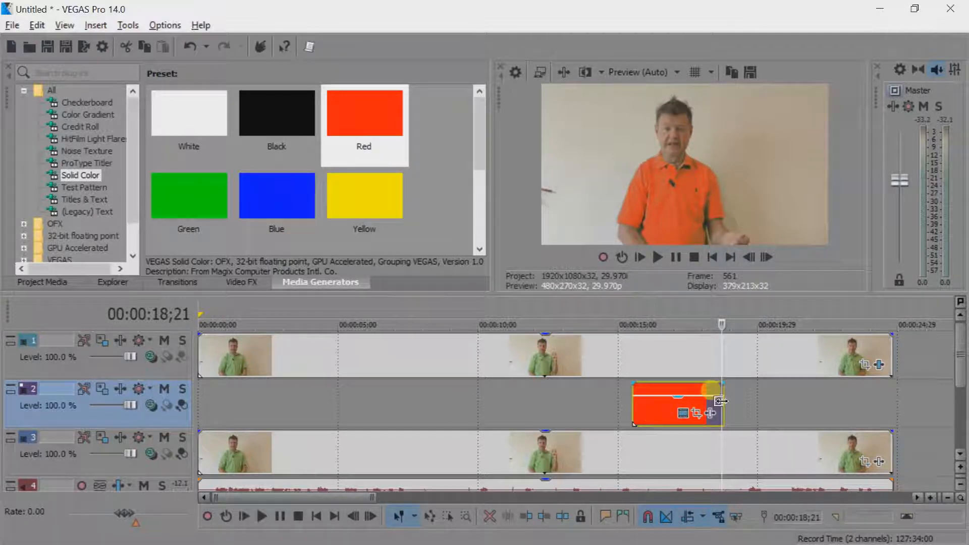
drag(721, 401, 659, 400)
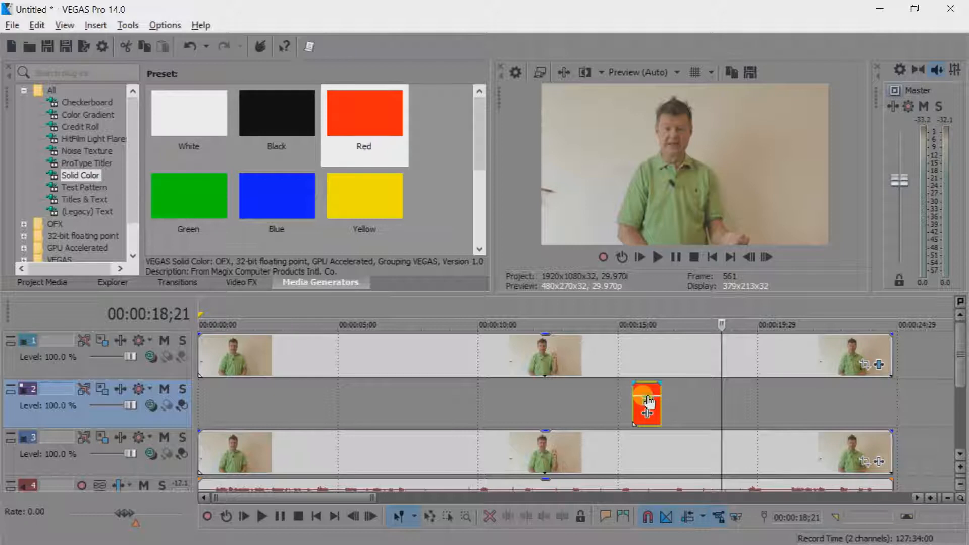
- Change the short event's colour to blue (0.05, 0.02, 1.0, 1.0) and move it to start at about 00:00:11;23
click(649, 401)
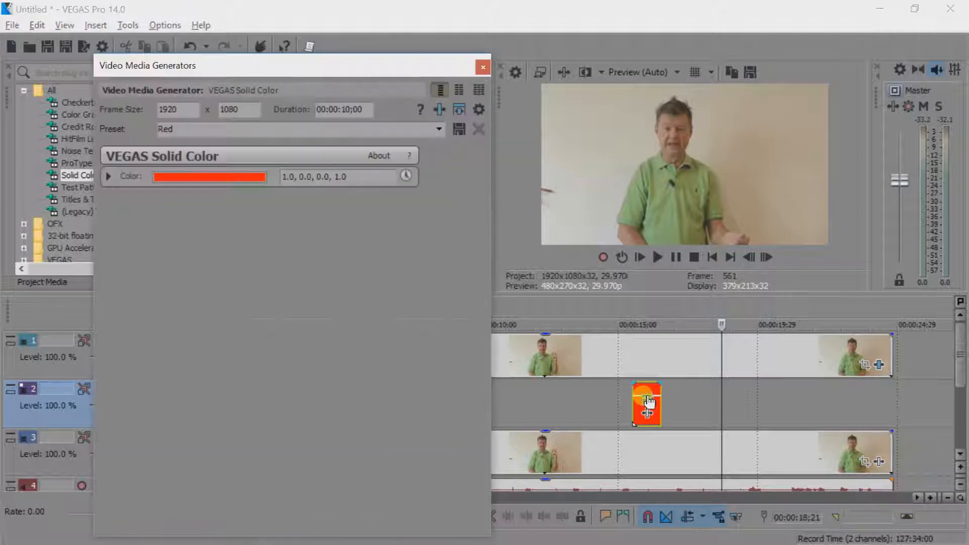
click(235, 177)
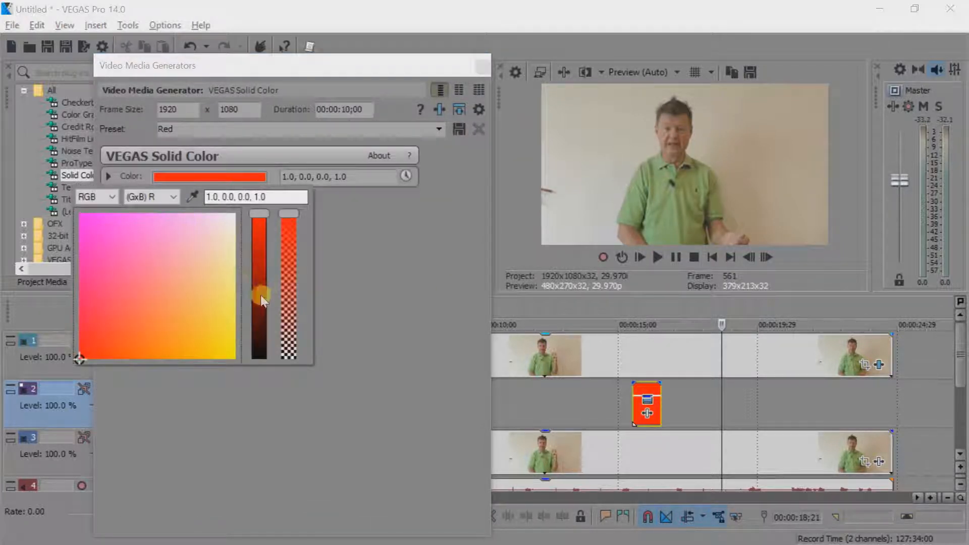
click(177, 261)
click(257, 353)
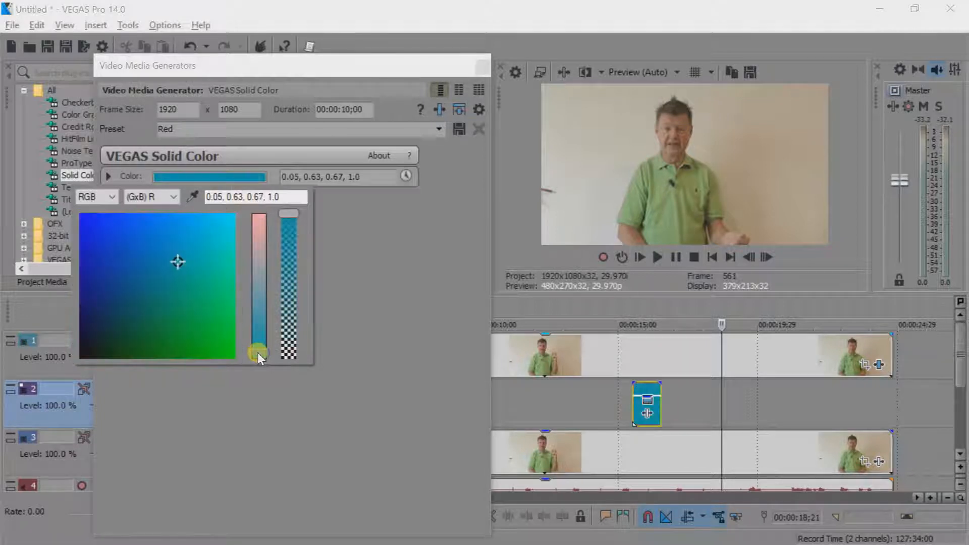
click(82, 218)
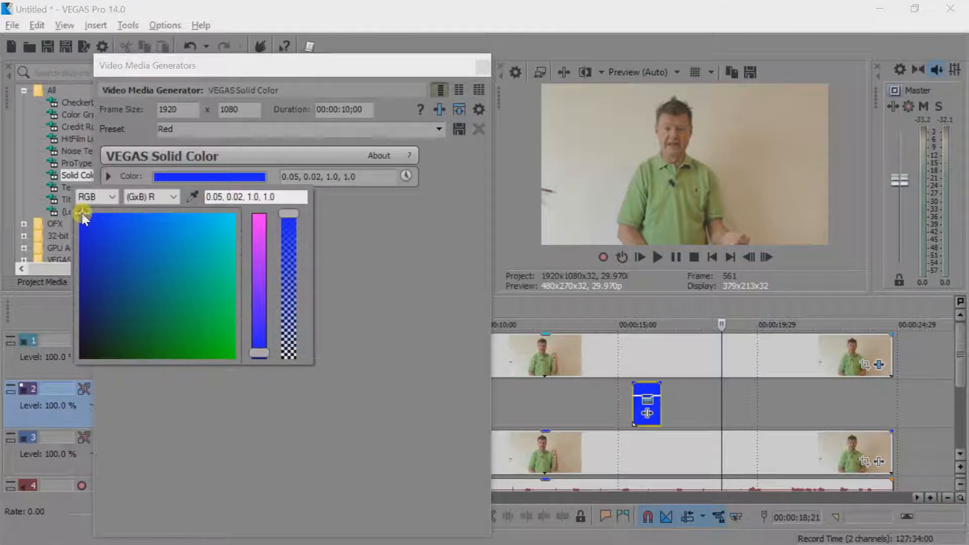
click(363, 247)
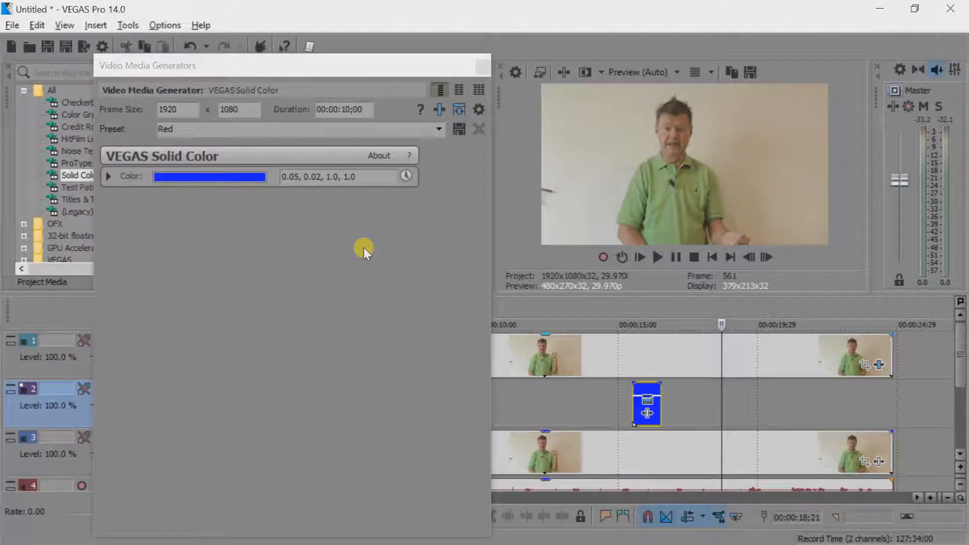
drag(640, 418, 532, 404)
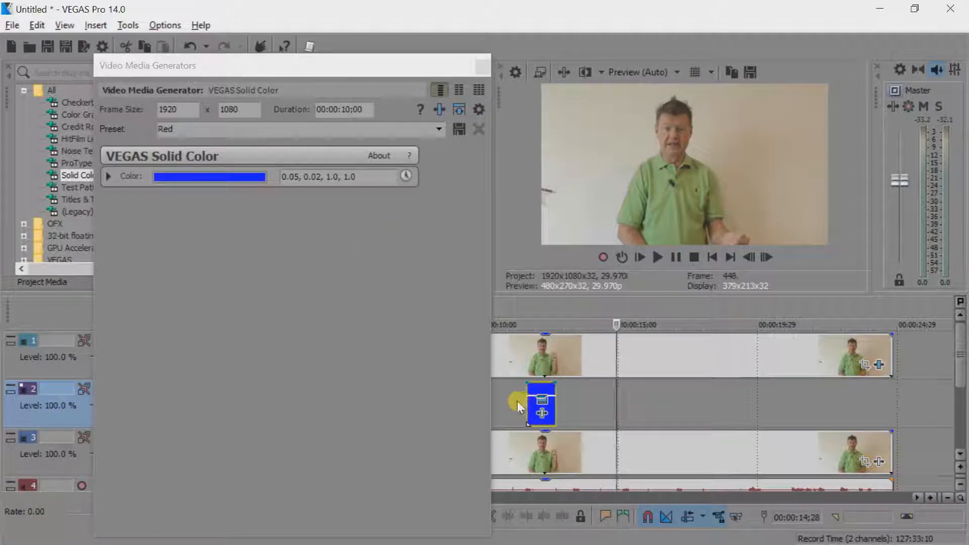
- Step back frame by frame from before the blue event to 00:00:10;22 and close the Solid Color settings
click(516, 401)
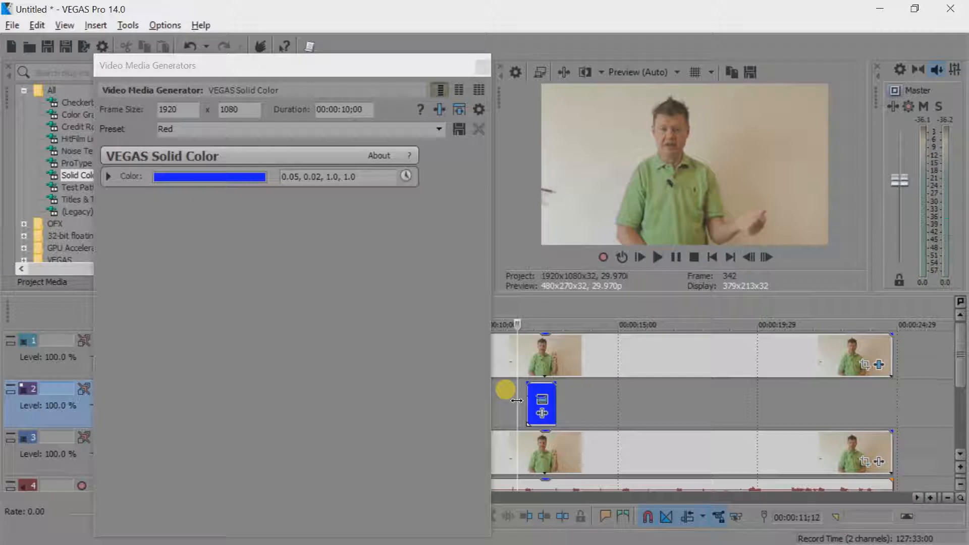
key(Left)
key(Left)
key(Left)
key(Left)
key(Left)
key(Left)
key(Left)
key(Left)
key(Left)
key(Left)
key(Left)
key(Left)
key(Left)
key(Left)
key(Left)
key(Left)
key(Left)
key(Left)
key(Left)
key(Left)
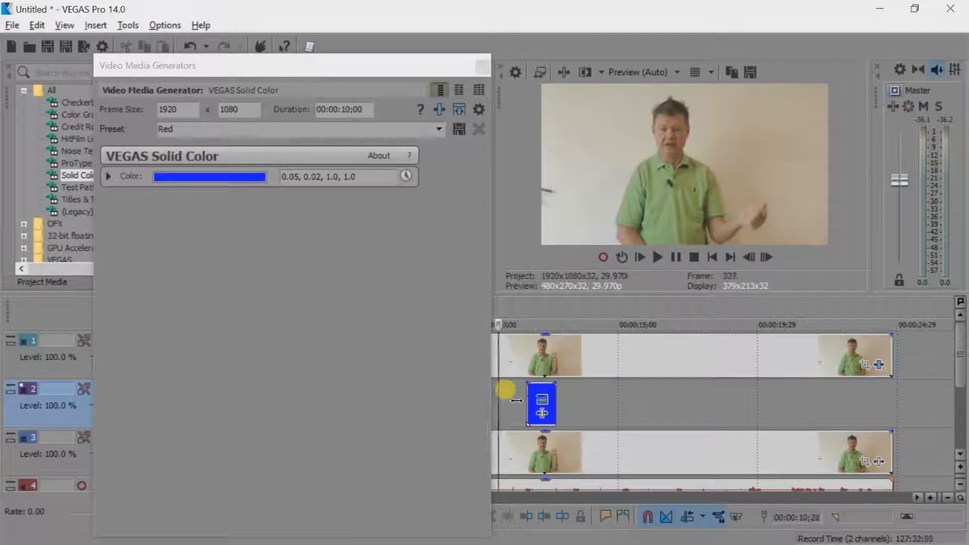
click(487, 71)
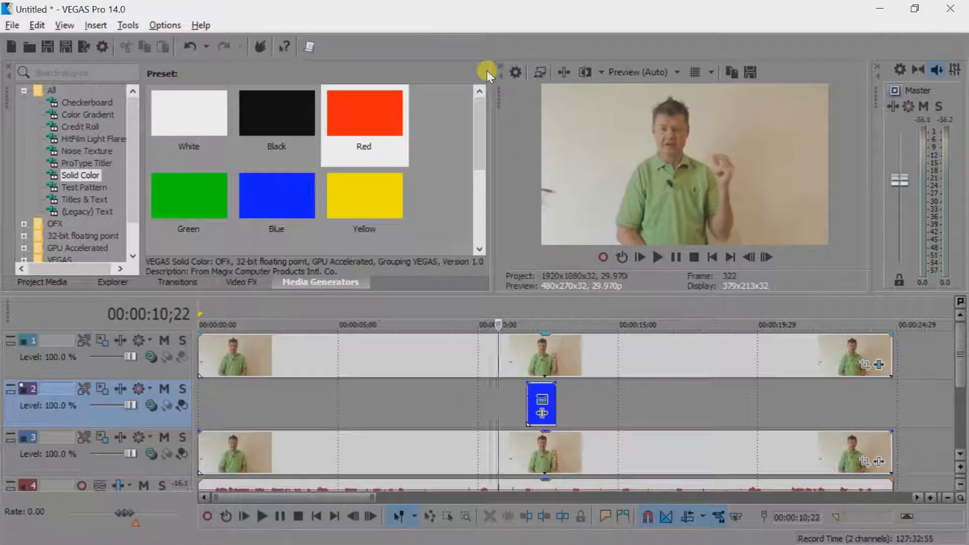
- Play the clip from 00:00:10;22 and again from 00:00:09;28 to locate the cue for the colour change
key(space)
key(space)
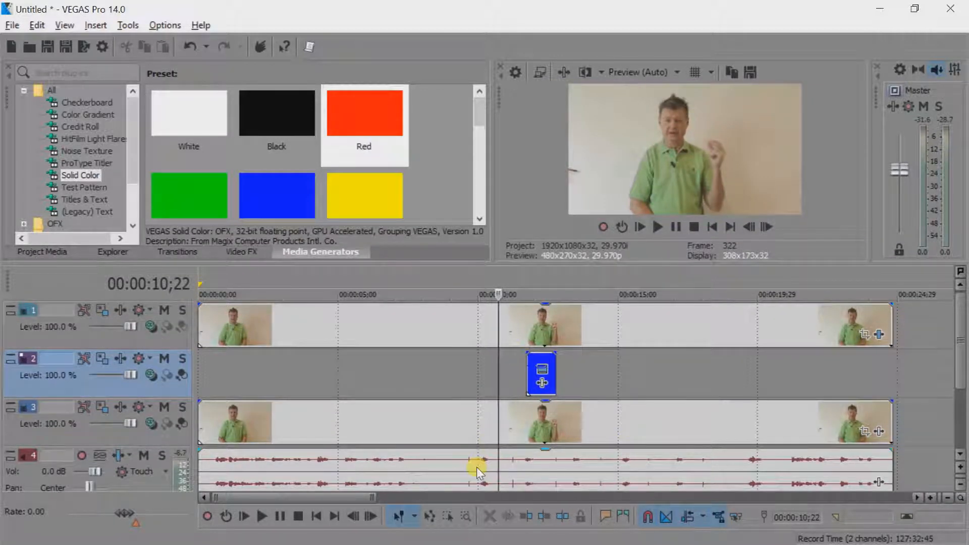
click(476, 467)
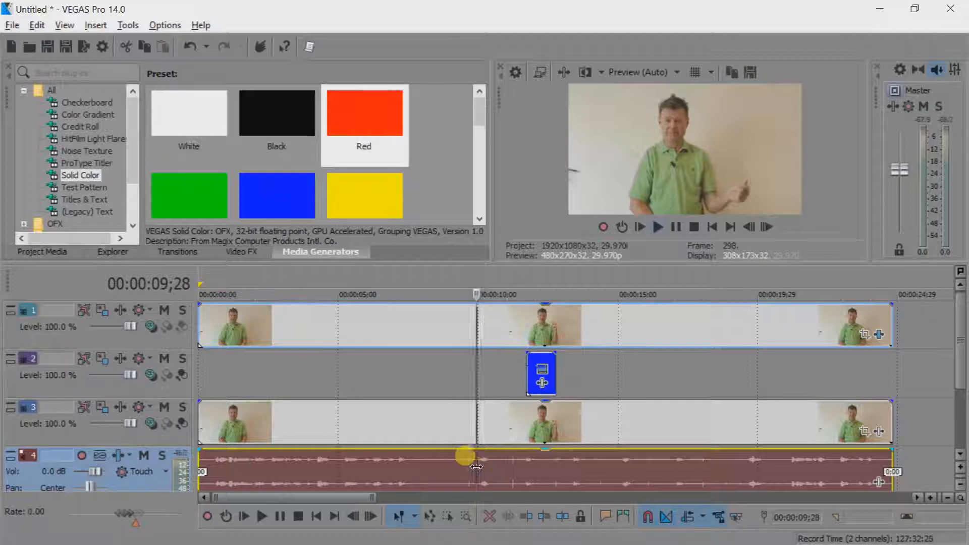
key(space)
key(space)
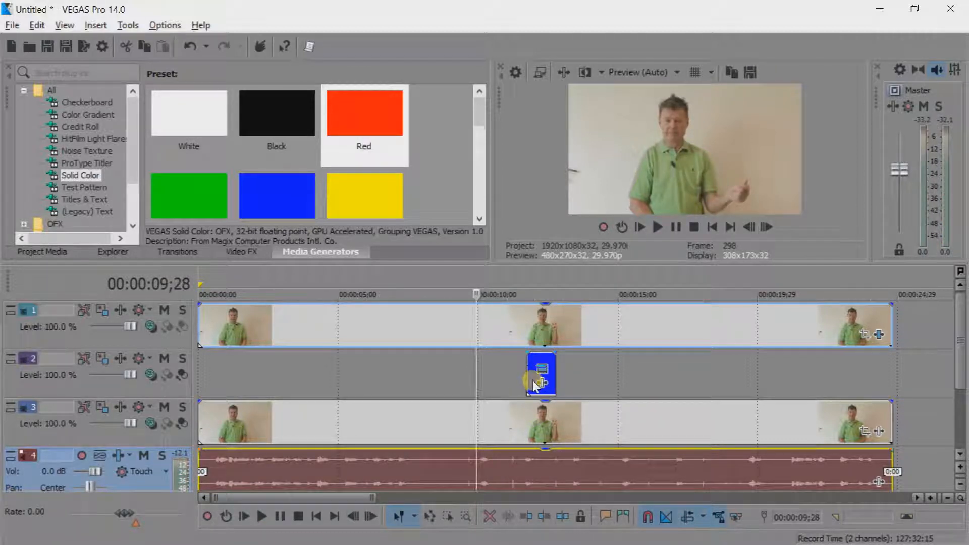
- Move the blue event to start at about 00:00:10;04 and trim its end to about 00:00:11;01
drag(532, 380, 489, 382)
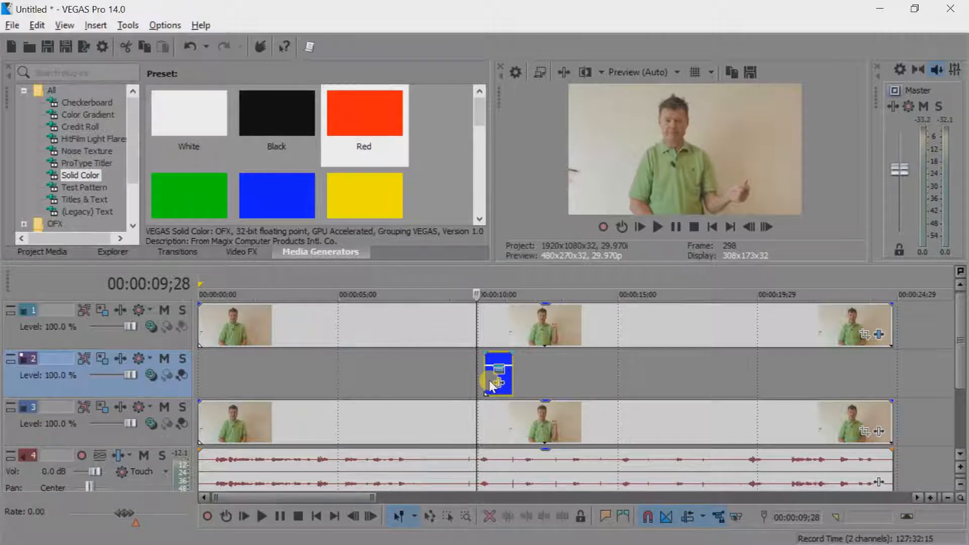
scroll(489, 380, up, 5)
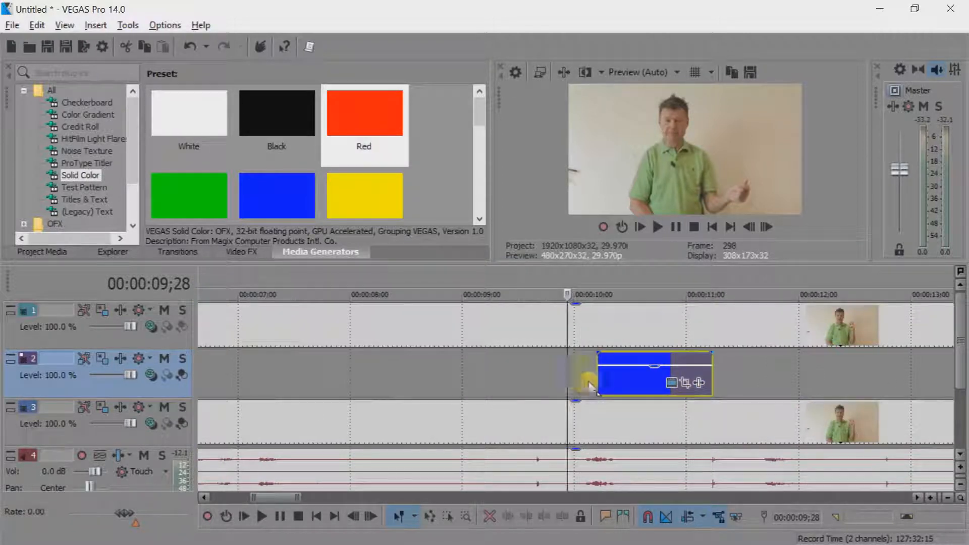
drag(615, 379, 608, 380)
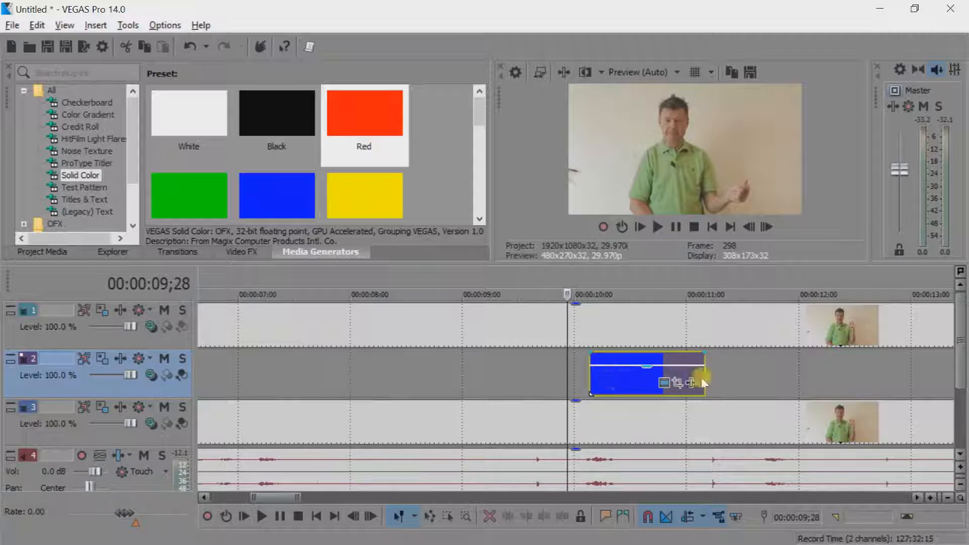
drag(703, 375, 688, 376)
- Play the blue section from 00:00:09;28, then extend the blue event's end to about 00:00:11;07
key(space)
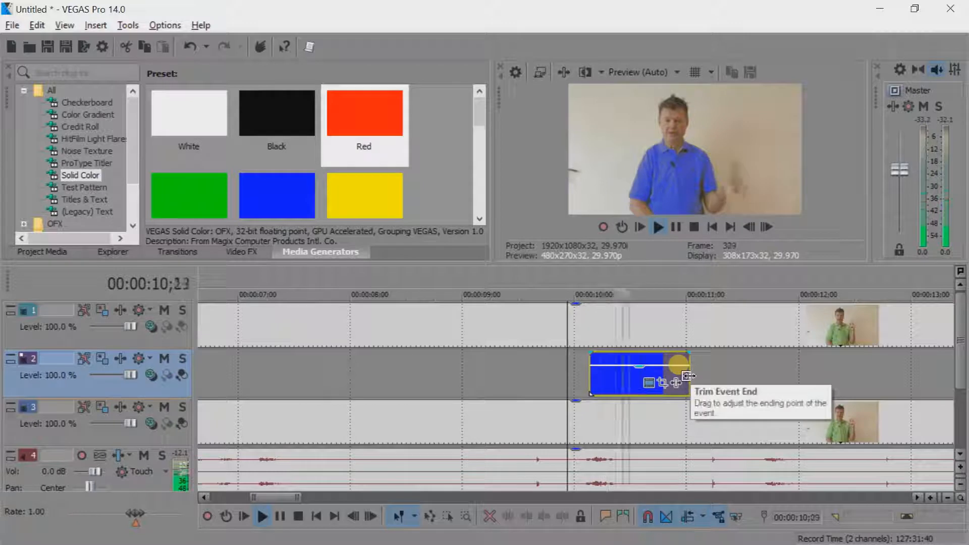
key(space)
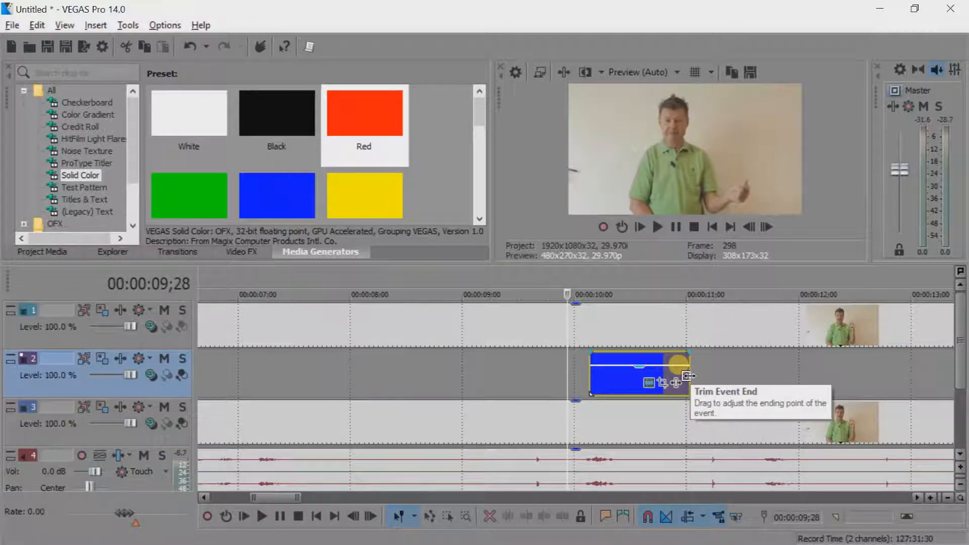
drag(689, 376, 711, 373)
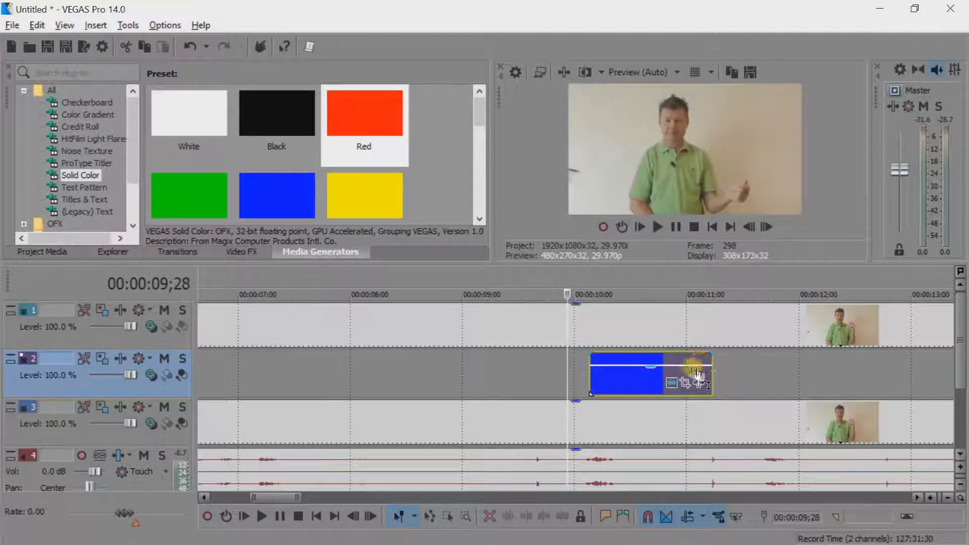
- Copy the blue event directly after itself on track 2, creating a new copy of the source media
drag(621, 385, 744, 380)
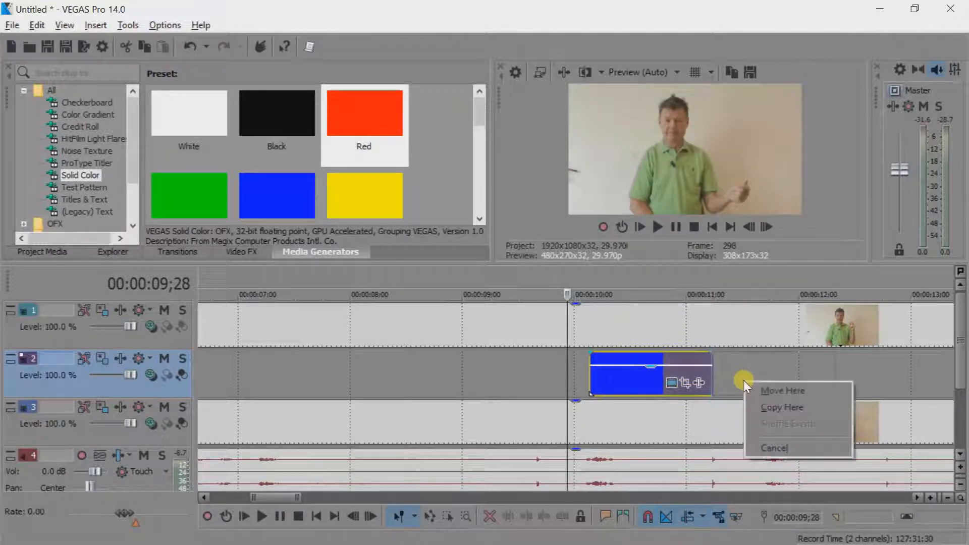
click(762, 407)
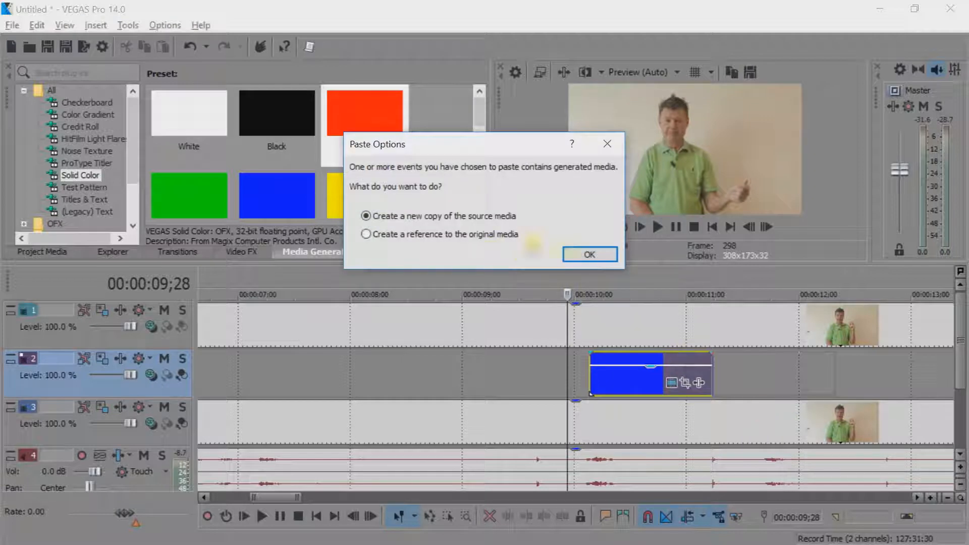
click(575, 254)
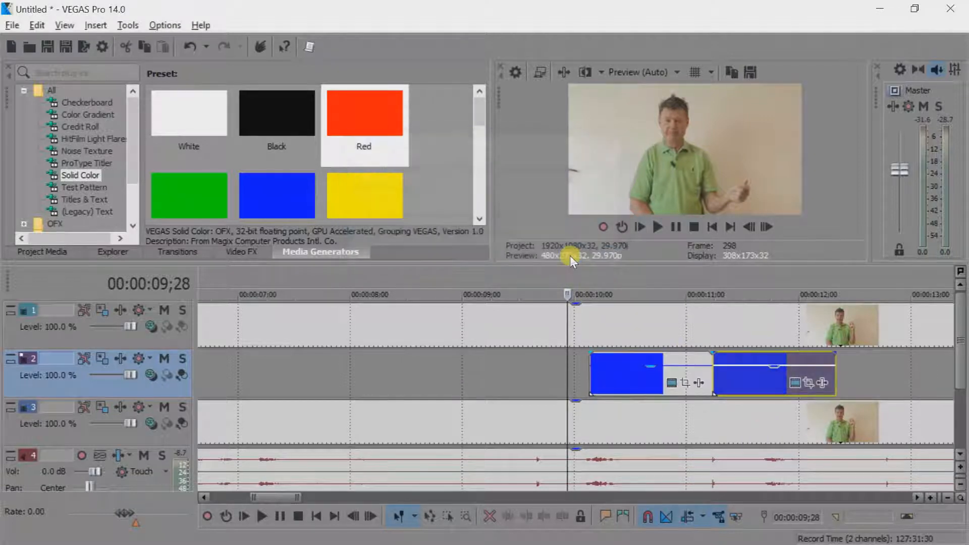
- Change the second blue event's Solid Color to yellow with values 0.97, 0.9, 0.16, 1.0
click(791, 382)
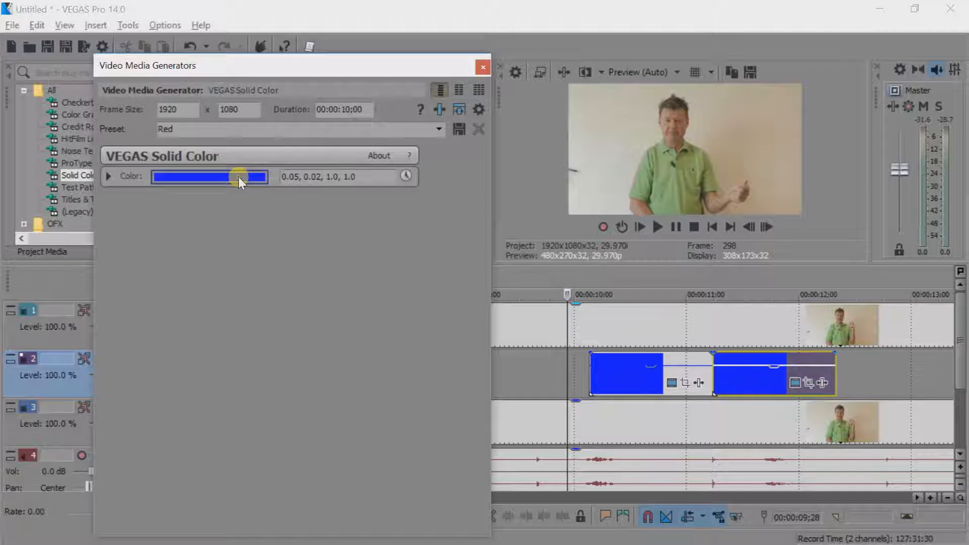
click(238, 176)
click(220, 335)
click(256, 216)
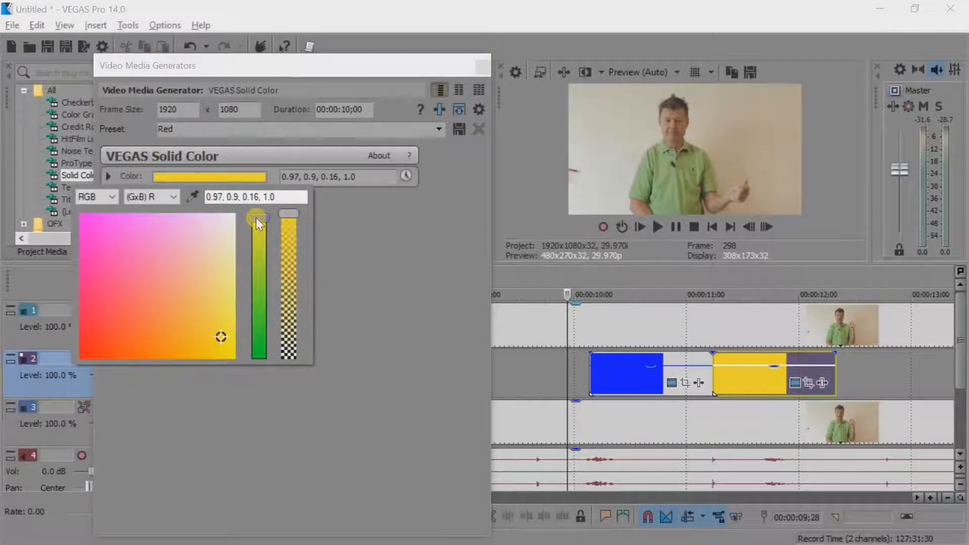
click(486, 72)
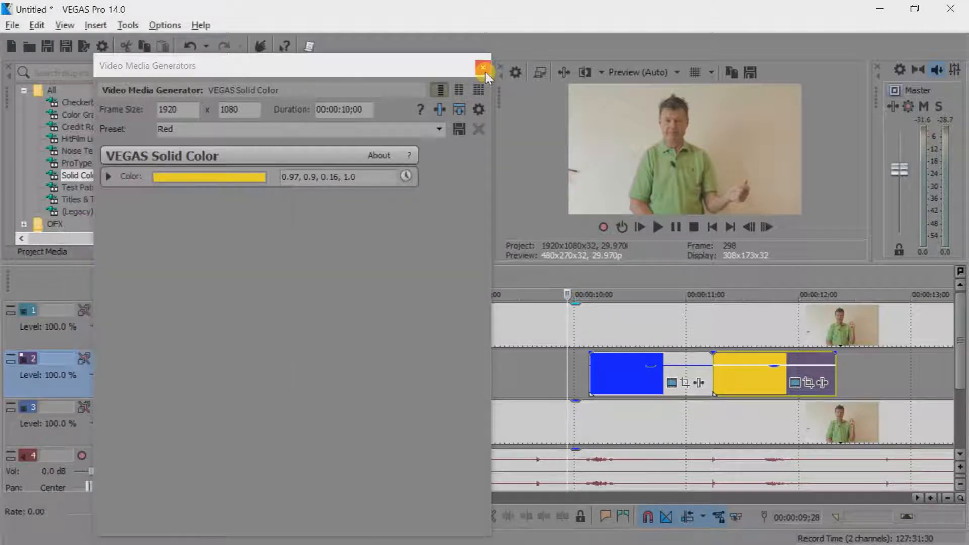
- Play the clip from 00:00:10;15, then extend the yellow event's end on track 2 to about 00:00:12;24
click(762, 383)
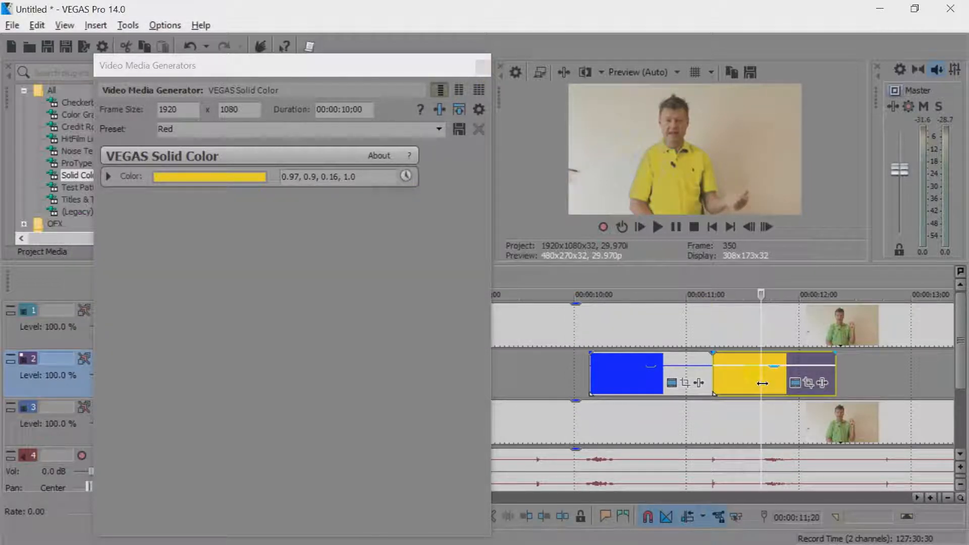
click(630, 322)
key(space)
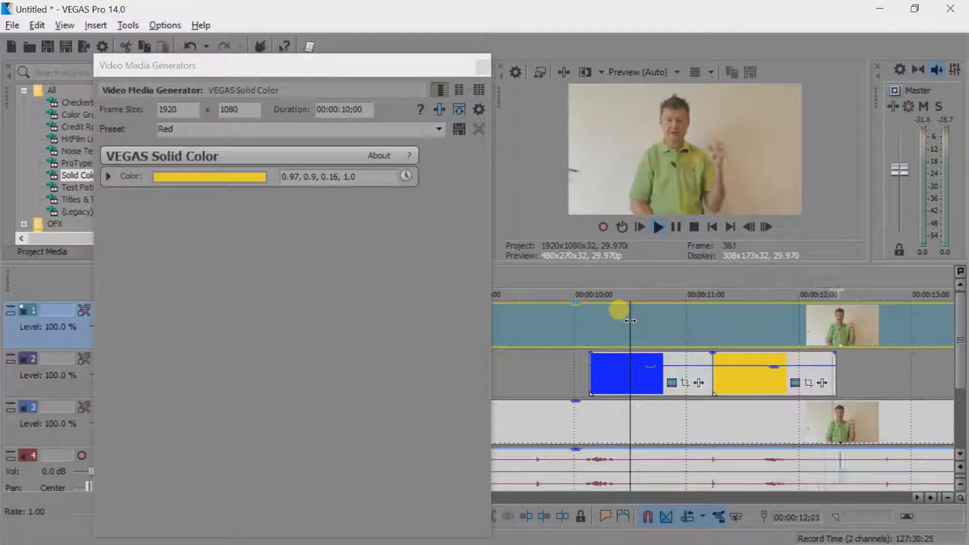
key(space)
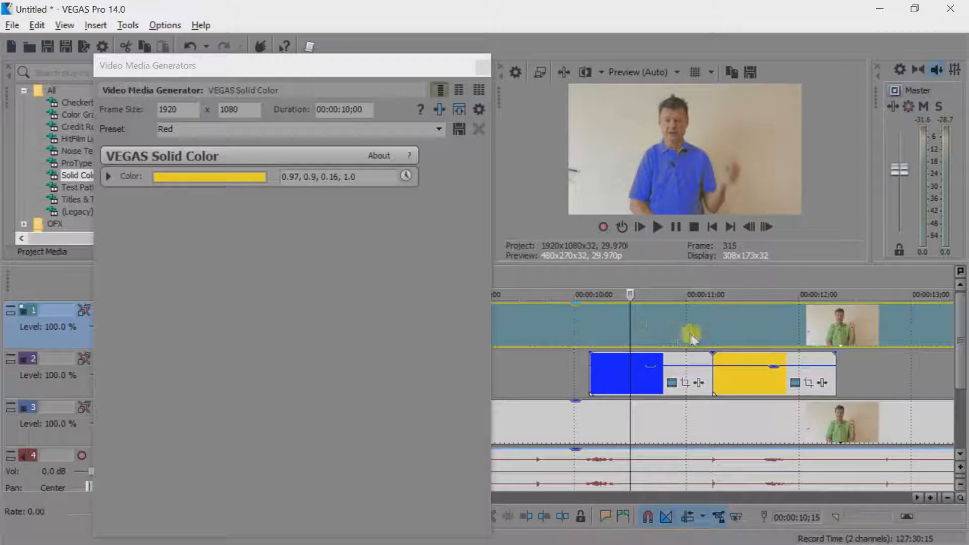
drag(834, 376, 887, 374)
- Copy the yellow event directly after itself on track 2, creating a new copy of the source media
click(916, 501)
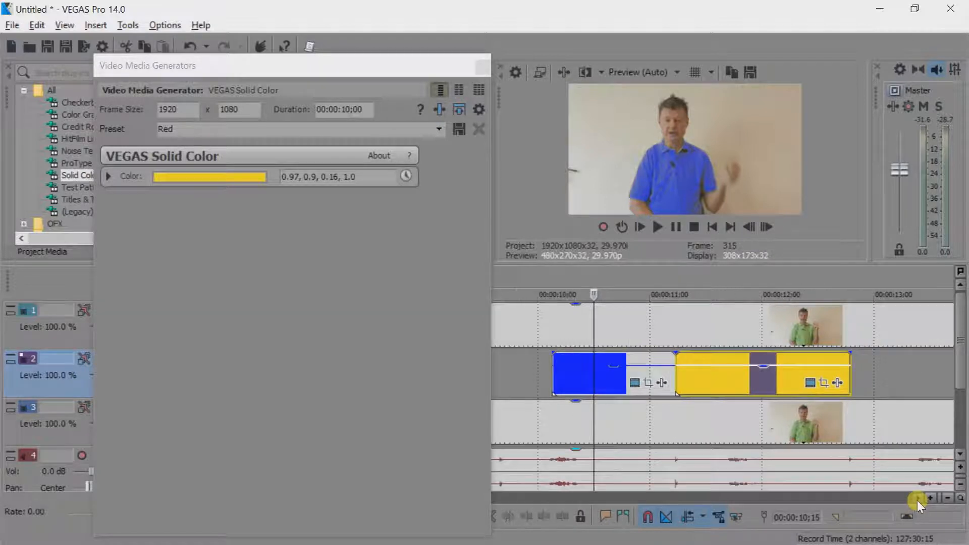
drag(599, 388, 773, 371)
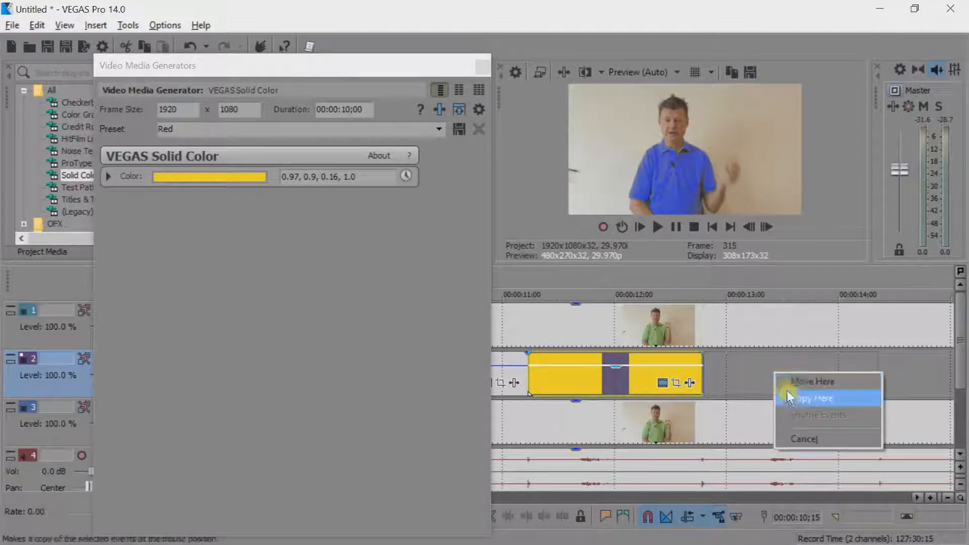
click(789, 396)
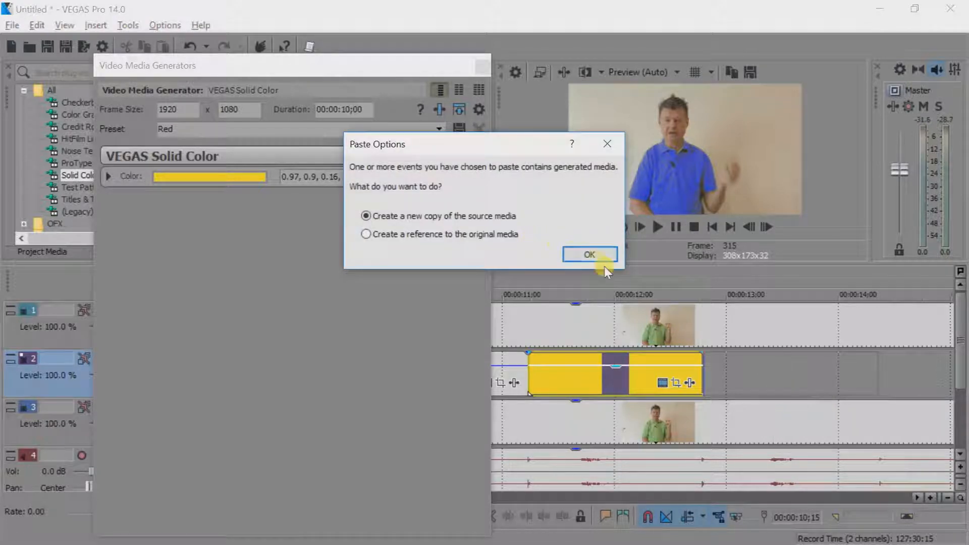
click(589, 254)
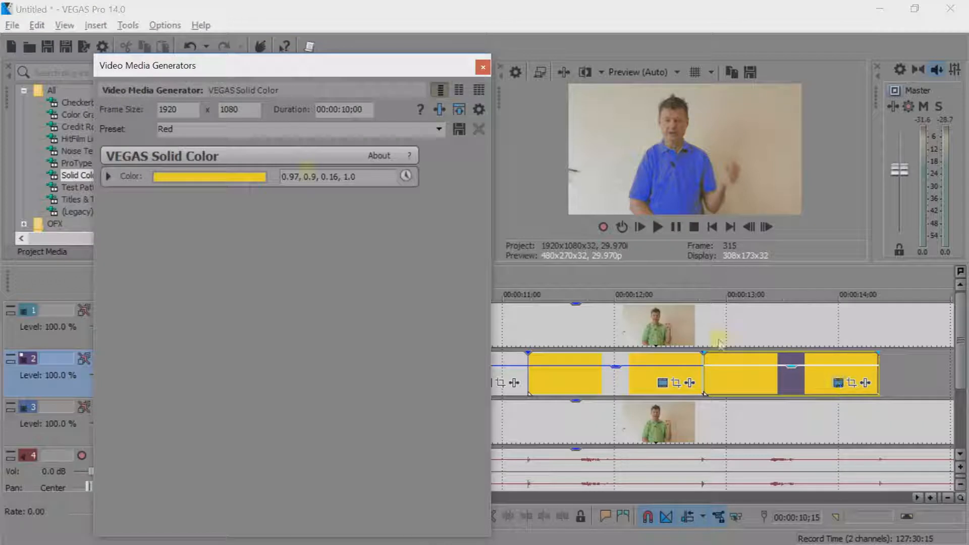
- Change the copied yellow event's Solid Color to red with values 0.92, 0.02, 0.1, 1.0
click(214, 176)
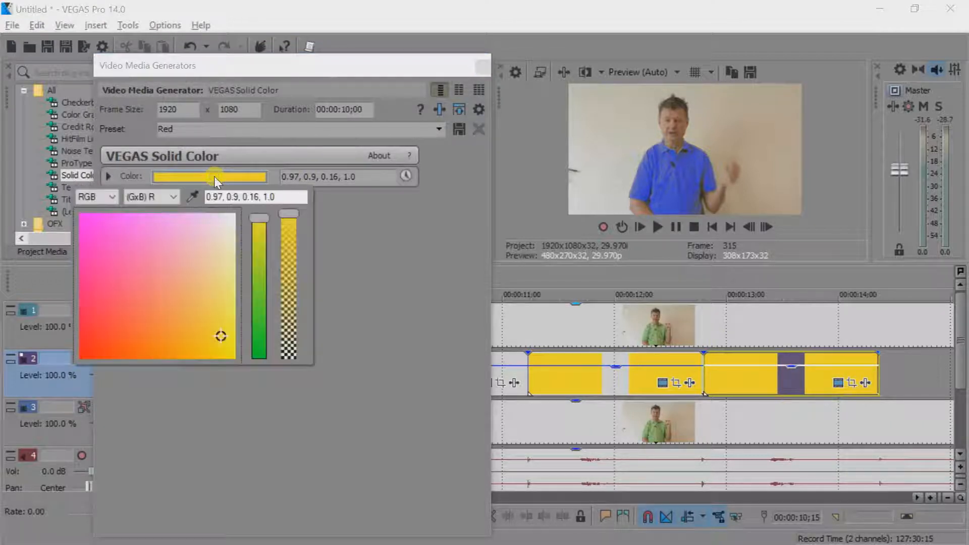
click(82, 344)
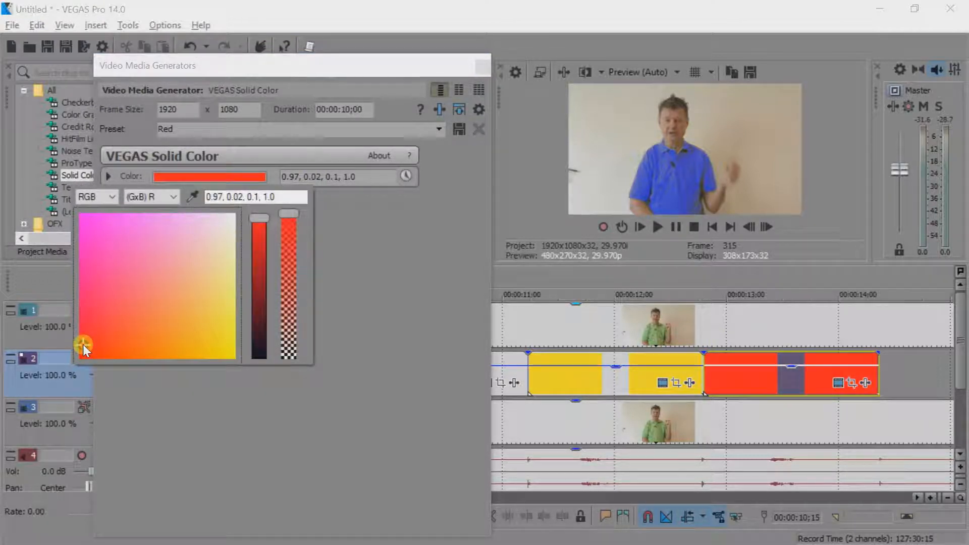
click(259, 227)
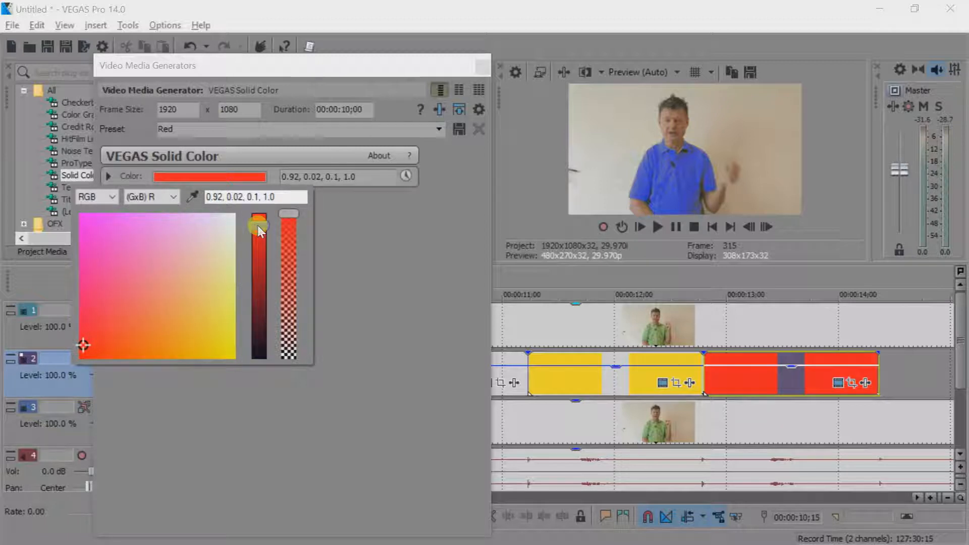
click(482, 61)
- Play the red section from 00:00:13;12 to check the shirt colour against the cue
click(770, 319)
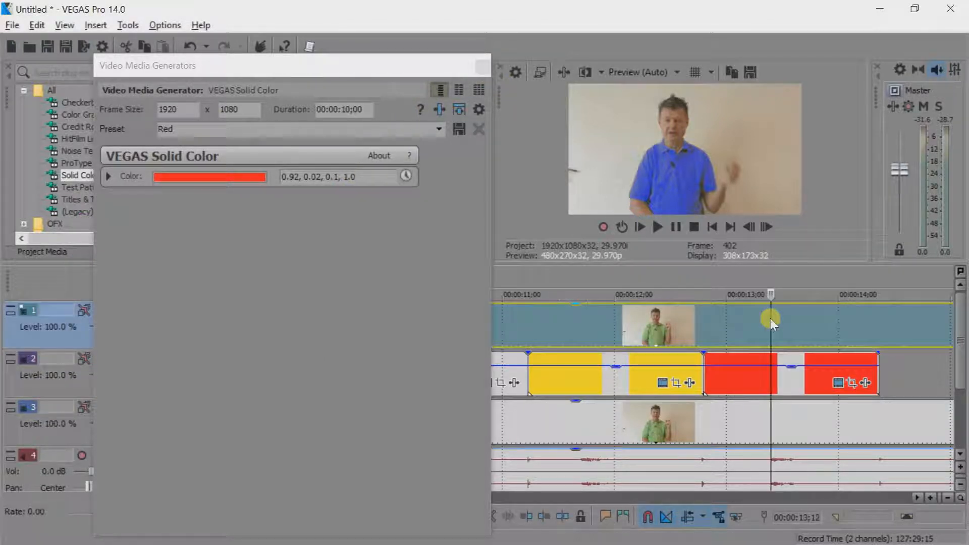
key(space)
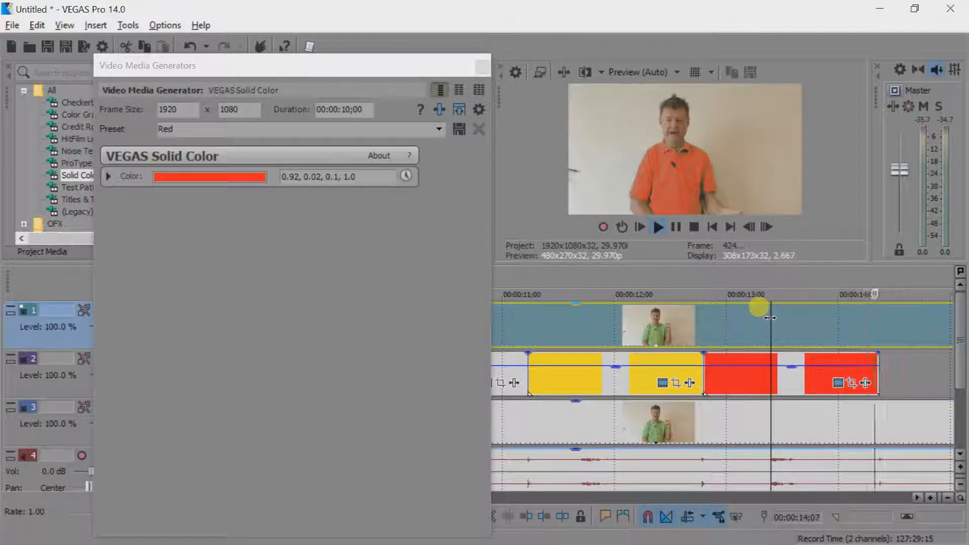
key(space)
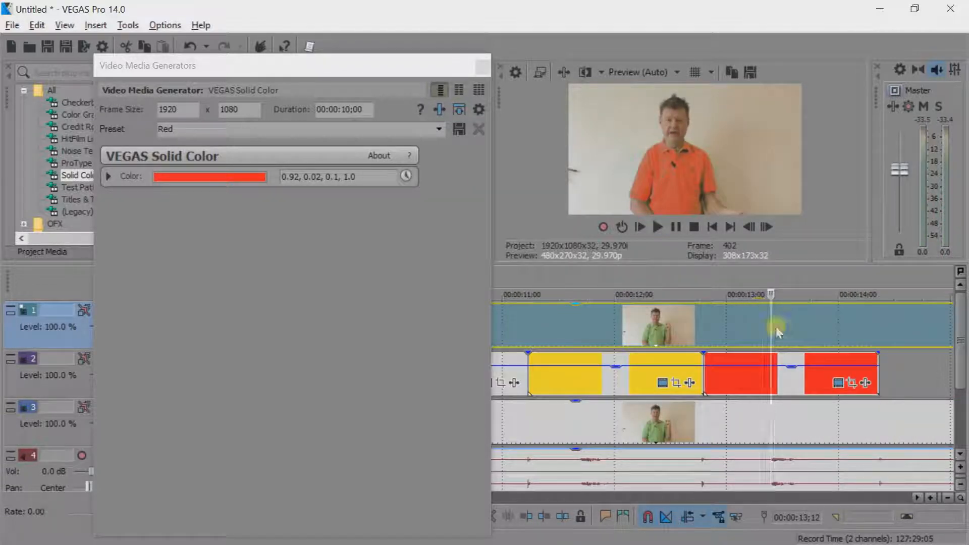
- Copy the red event on track 2 to a position shortly after its end, leaving a small gap
mouse_move(792, 377)
mouse_down()
mouse_move(903, 391)
mouse_move(958, 380)
mouse_move(904, 383)
mouse_up()
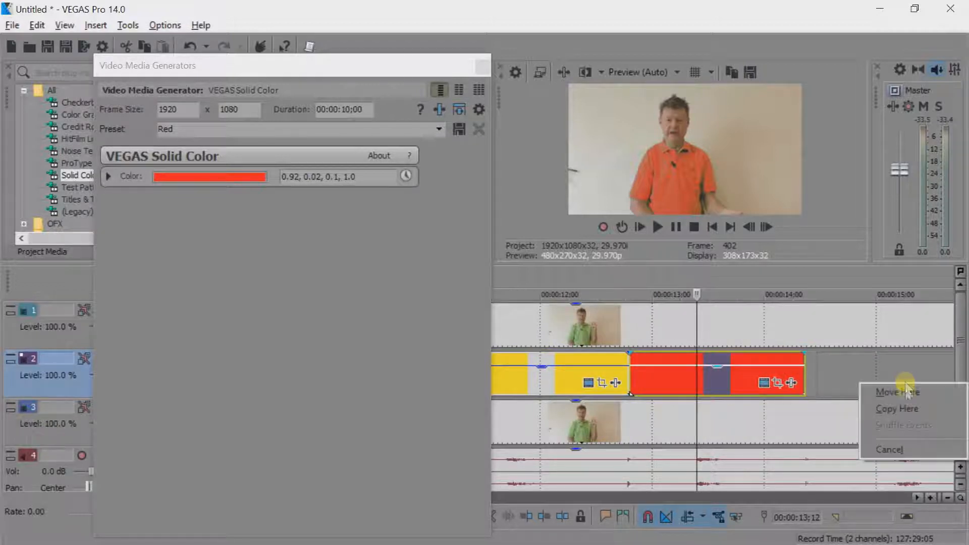
click(899, 406)
key(Return)
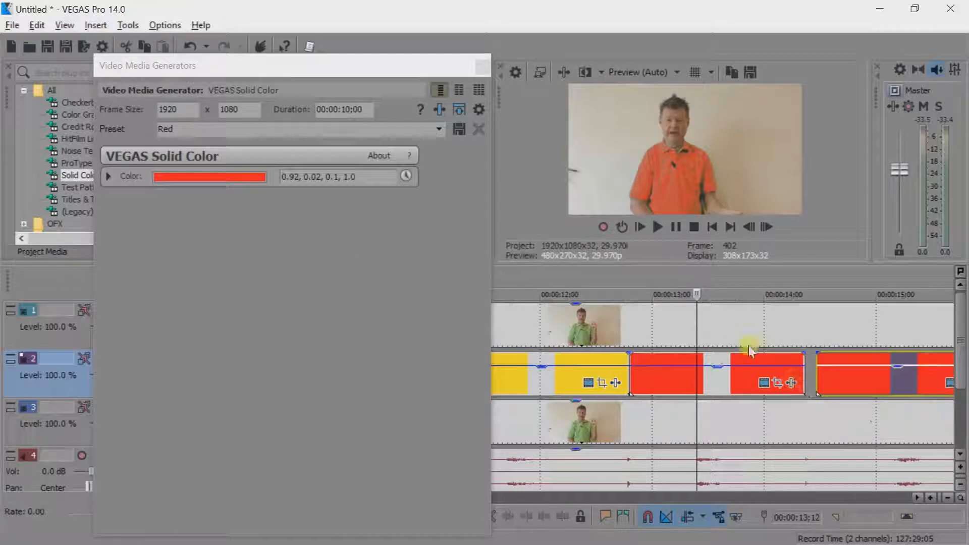
- Change the first red event's Solid Color to orange with values 0.92, 0.5, 0.13, 1.0
click(235, 175)
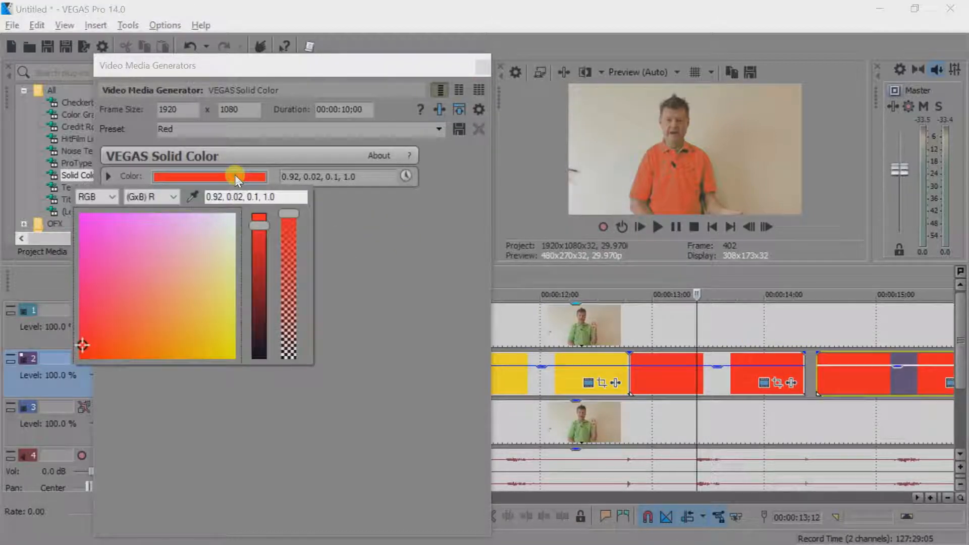
click(156, 331)
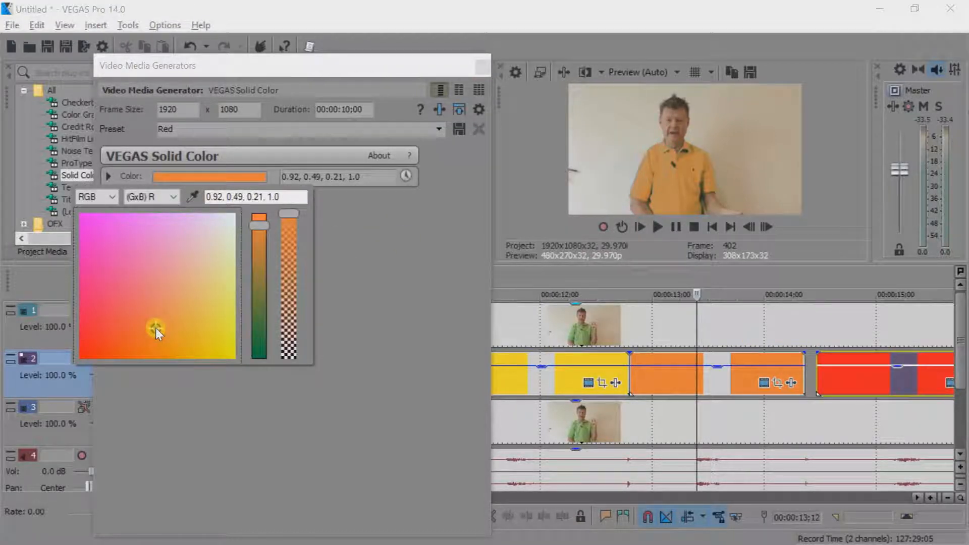
mouse_move(155, 353)
mouse_down()
mouse_move(144, 353)
mouse_move(163, 353)
mouse_move(157, 341)
mouse_up()
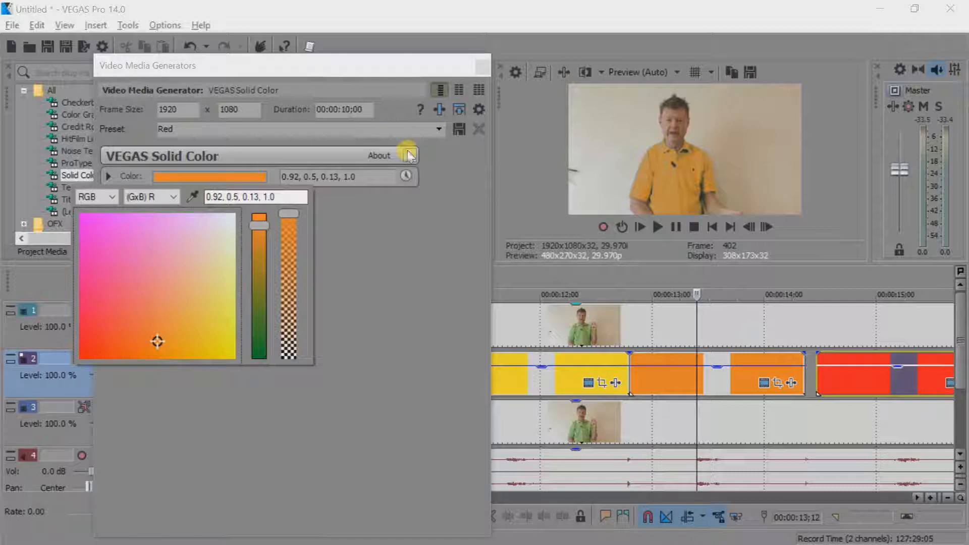
click(488, 67)
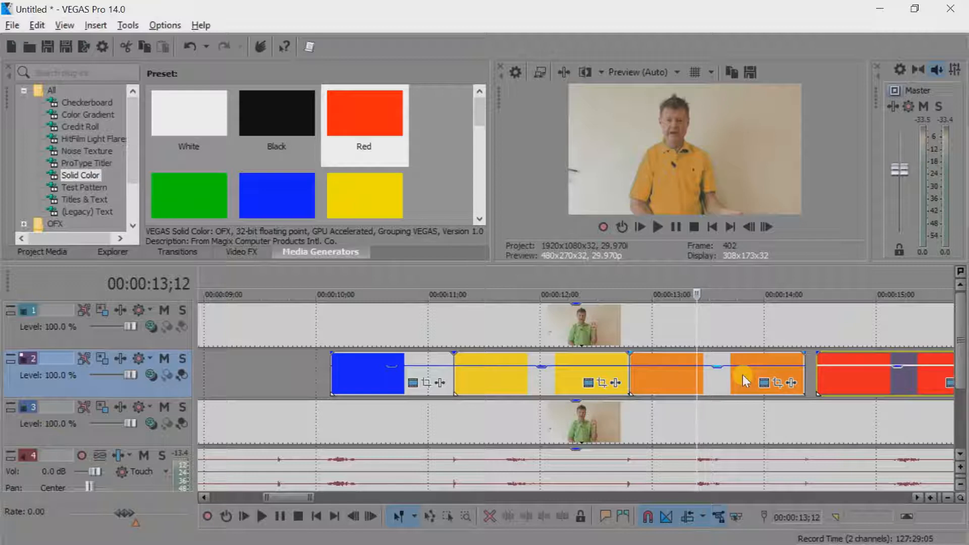
- Shift the orange event to start at about 00:00:13;21 and cut the red event that follows it
drag(743, 375, 842, 373)
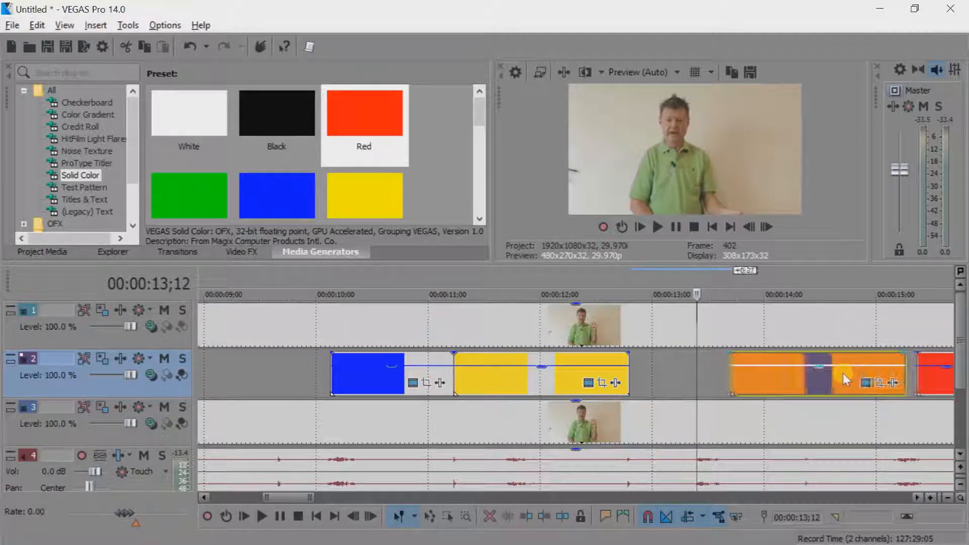
click(929, 382)
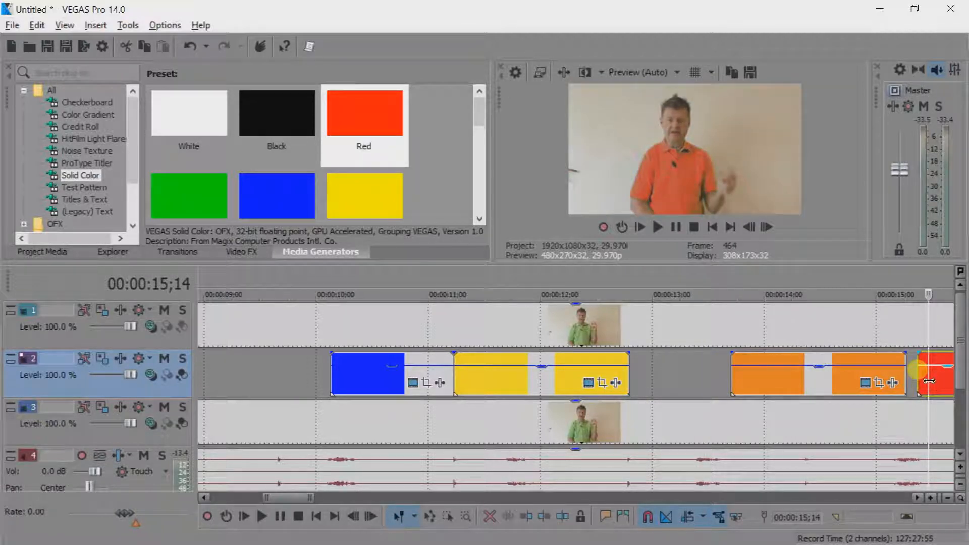
key(ctrl+x)
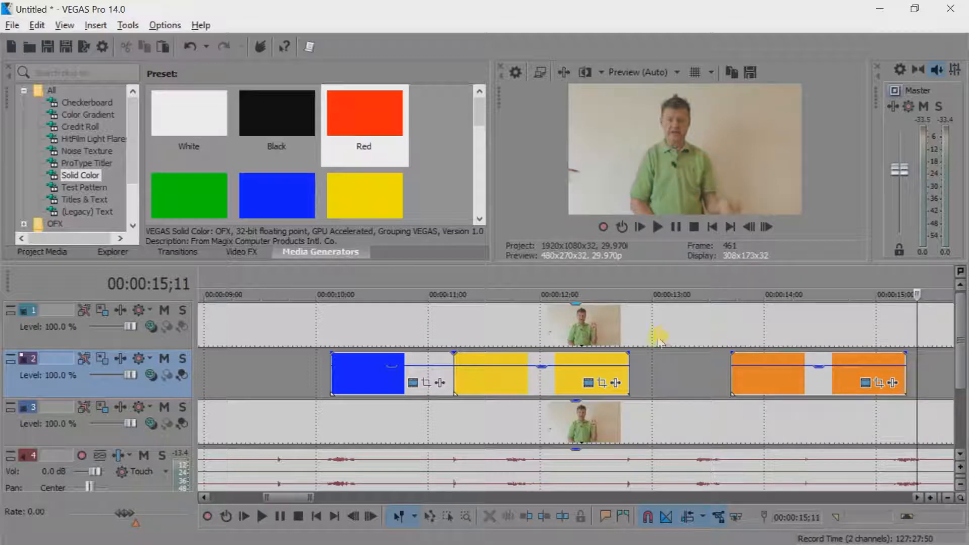
- Paste the red event at the yellow event's end, 00:00:12;24, and move the orange event directly after the red one
click(631, 368)
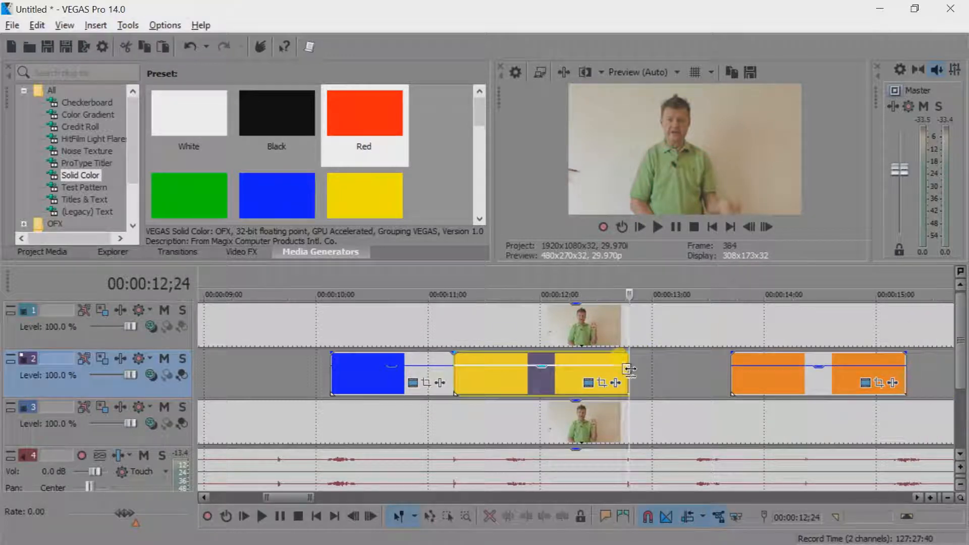
key(ctrl+v)
key(Return)
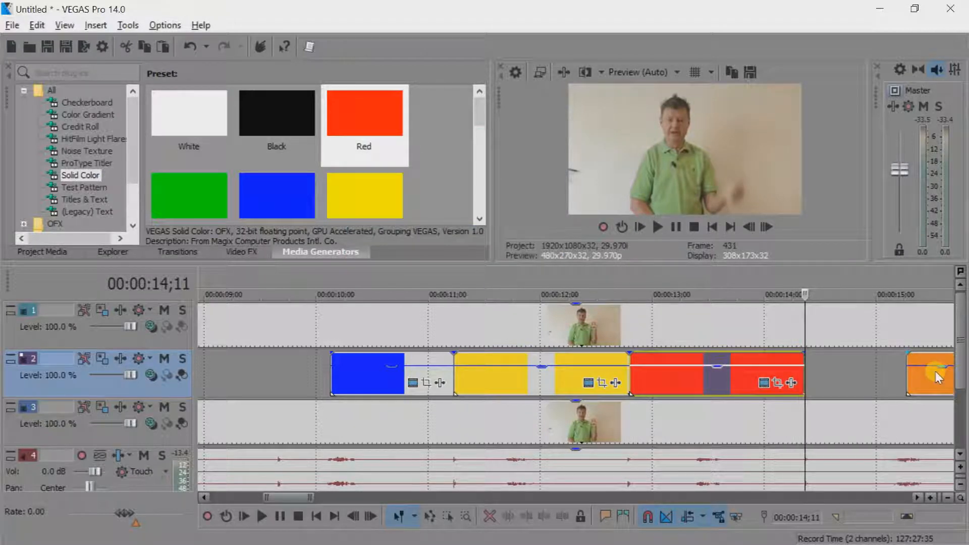
drag(937, 377, 841, 406)
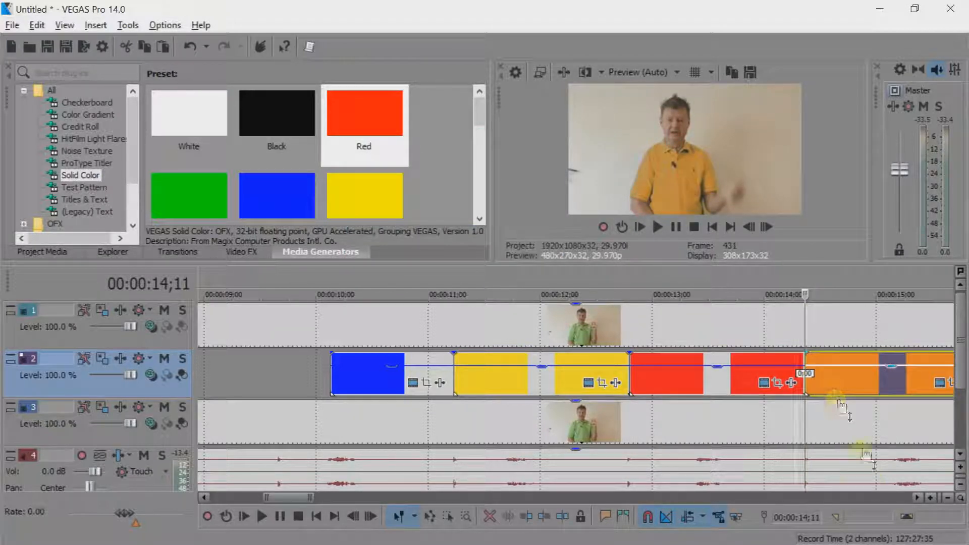
- Place the cursor at 00:00:16;29 and copy the orange event on track 2 to start at about 00:00:16;03
click(917, 498)
click(917, 497)
click(917, 497)
click(917, 496)
click(917, 496)
click(917, 497)
click(917, 496)
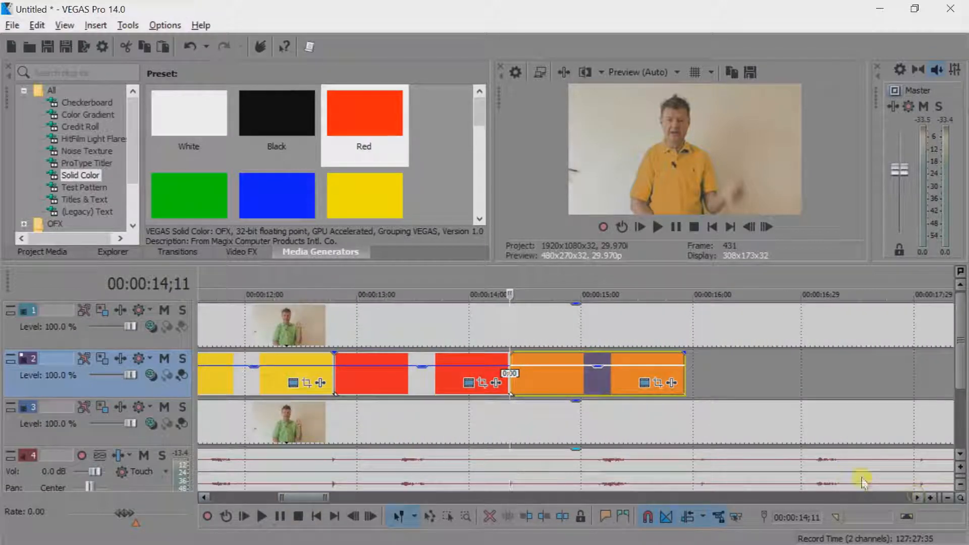
click(801, 464)
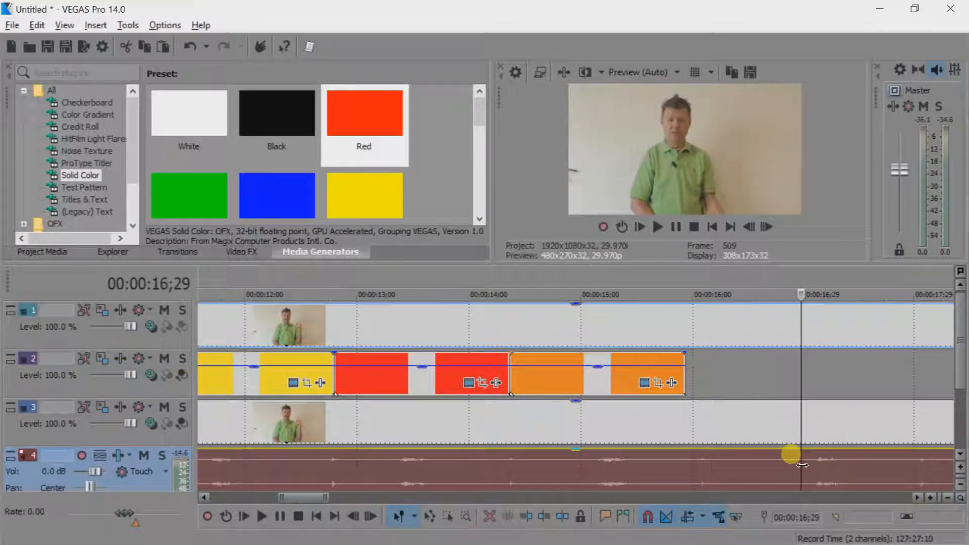
click(607, 377)
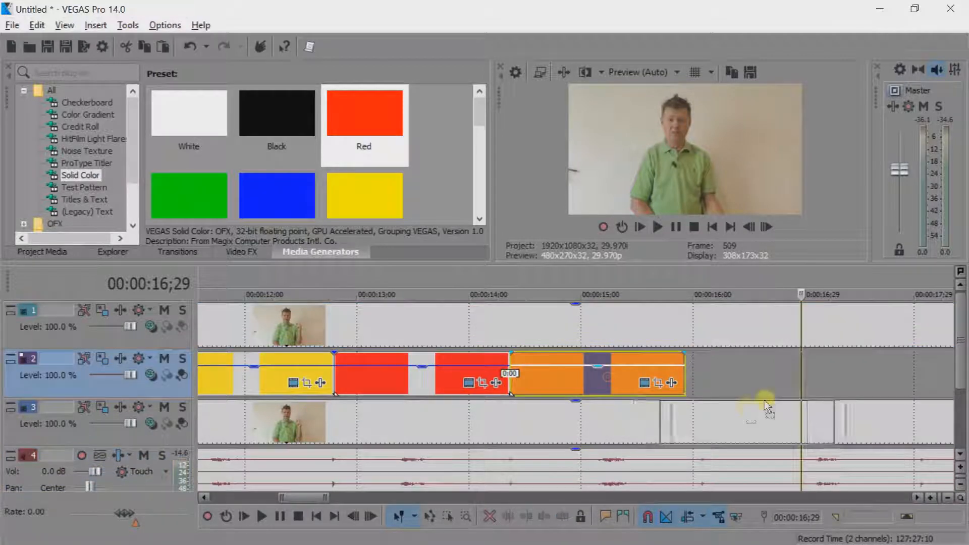
right_click(802, 383)
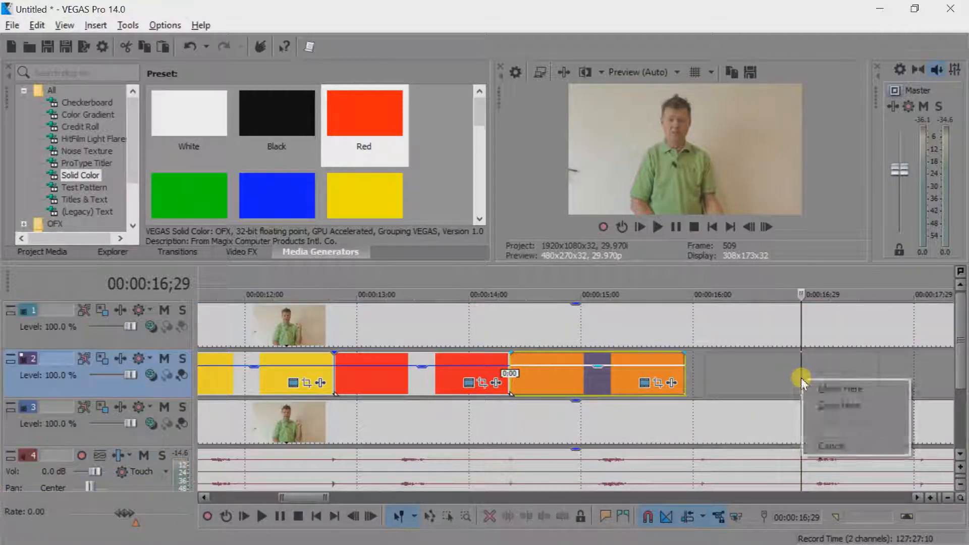
click(822, 406)
key(Return)
- Change the copied orange event's Solid Color to near-white with values 0.92, 1.0, 0.99, 1.0 and preview it from 00:00:16;29
click(839, 383)
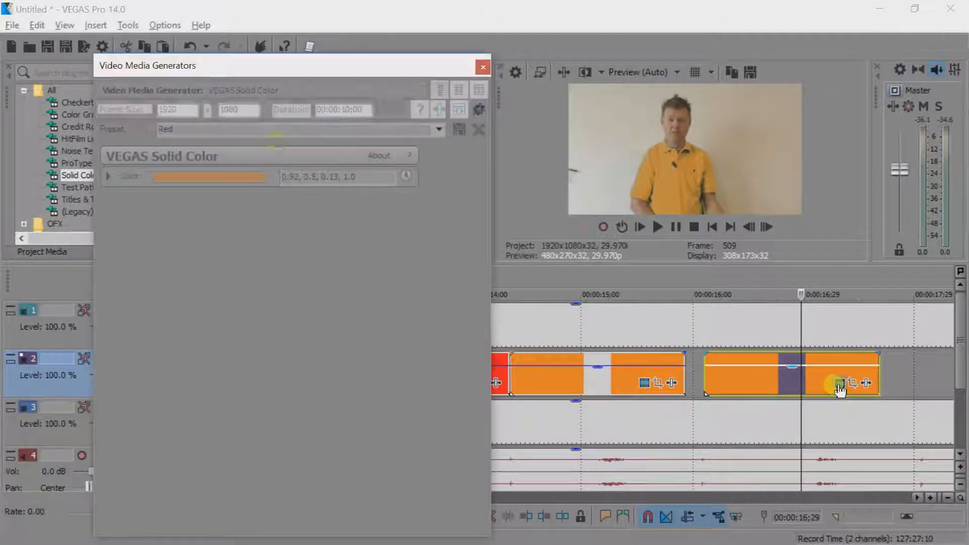
click(219, 174)
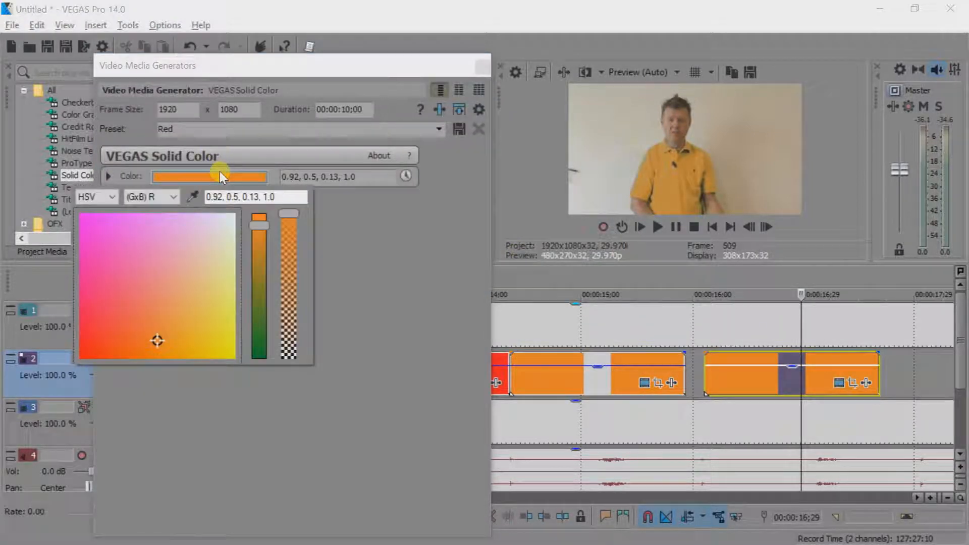
click(223, 217)
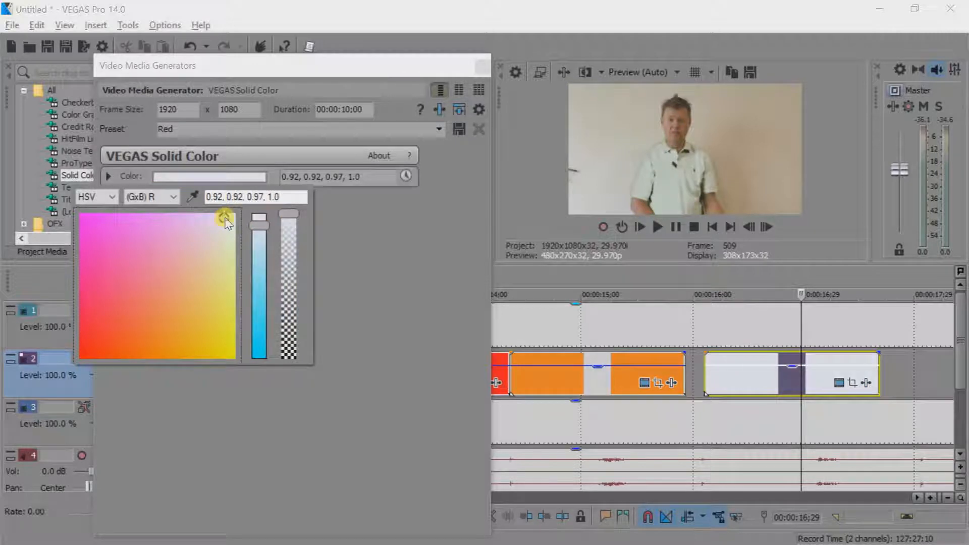
drag(224, 218, 237, 217)
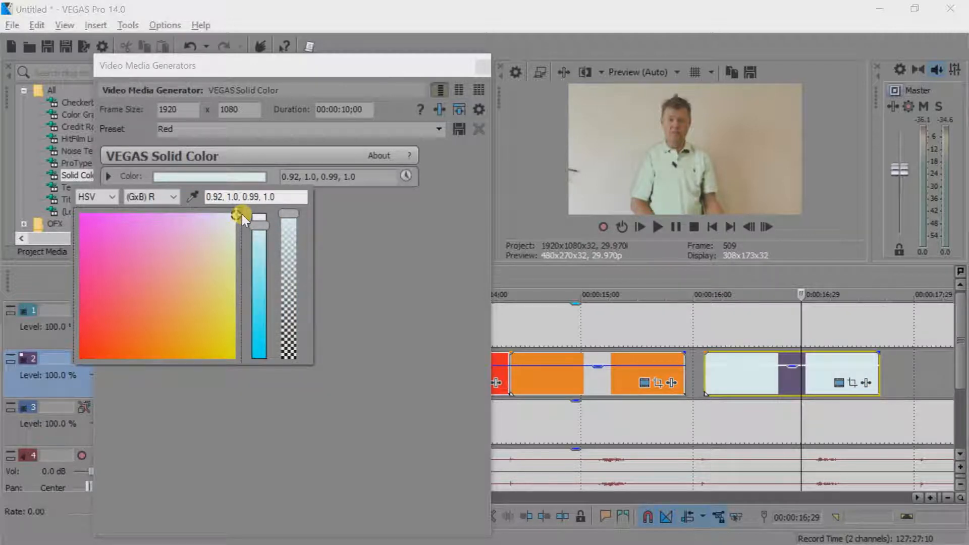
click(491, 64)
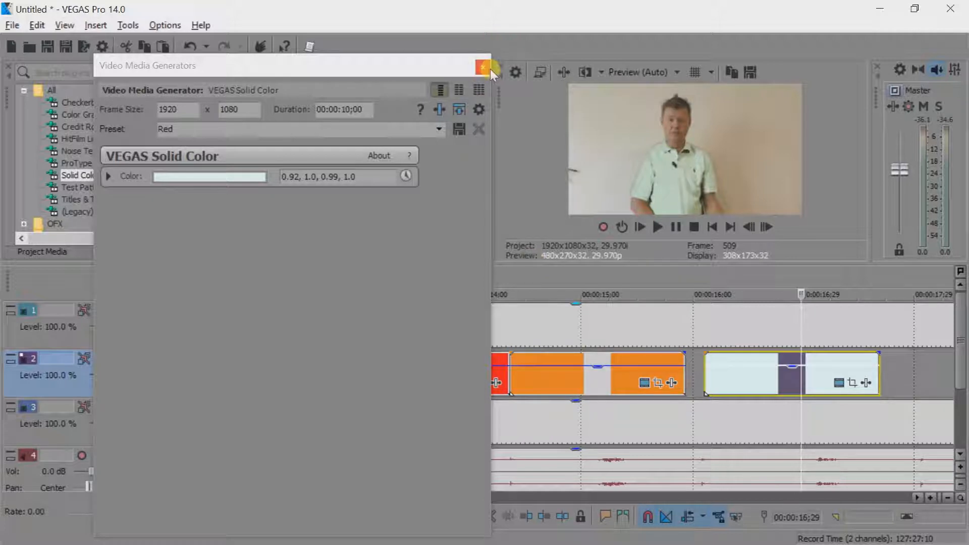
click(489, 68)
key(space)
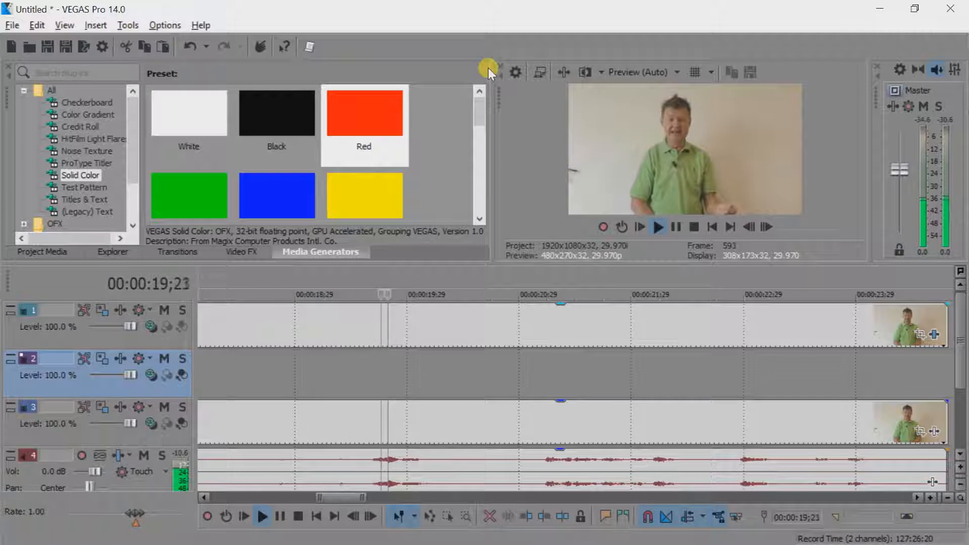
key(space)
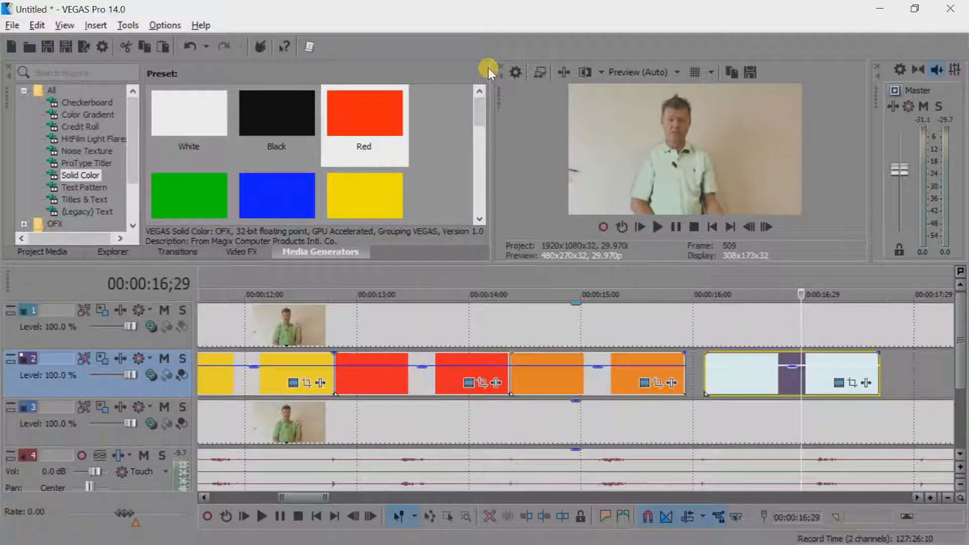
- Find the first colour cue at 00:00:09;19 and lengthen the blue event on track 2 so that it starts there
key(j)
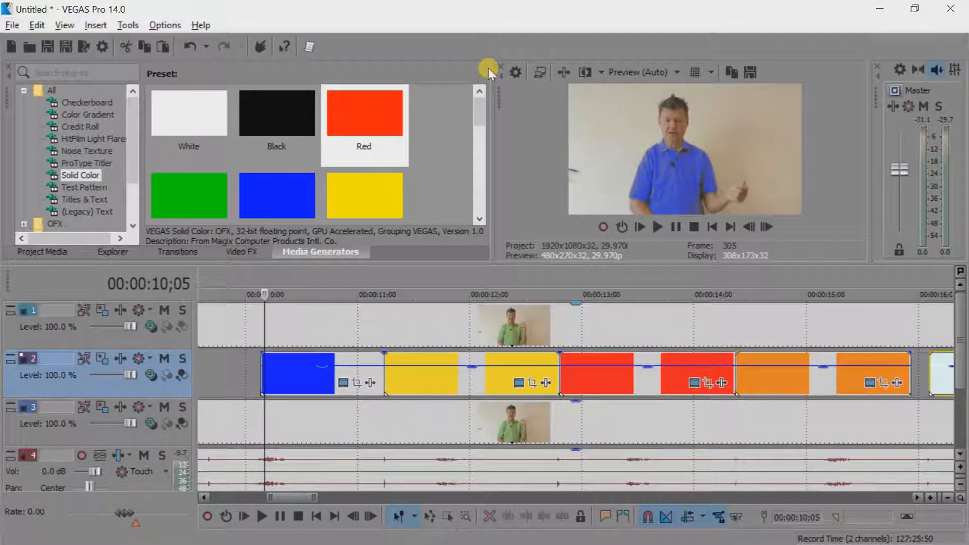
click(204, 374)
key(space)
key(space)
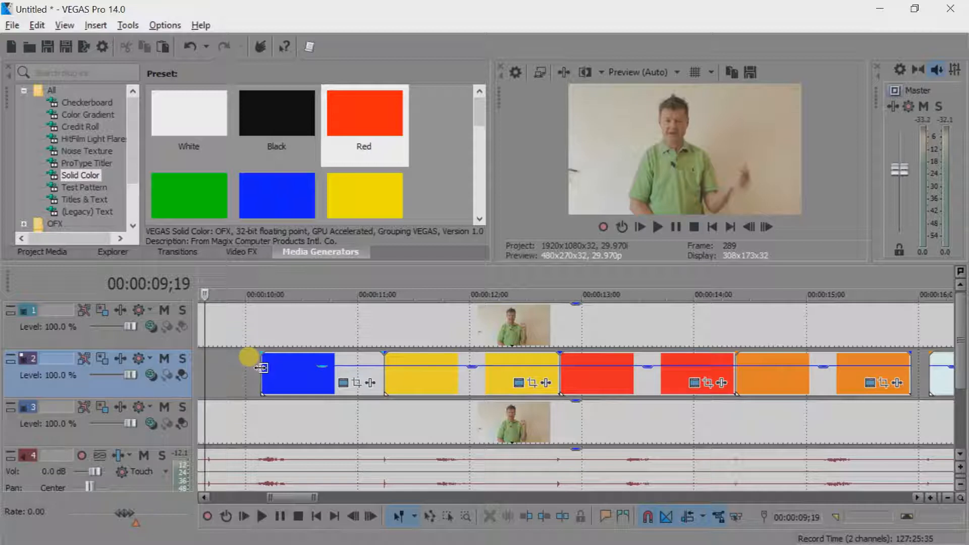
drag(260, 367, 208, 366)
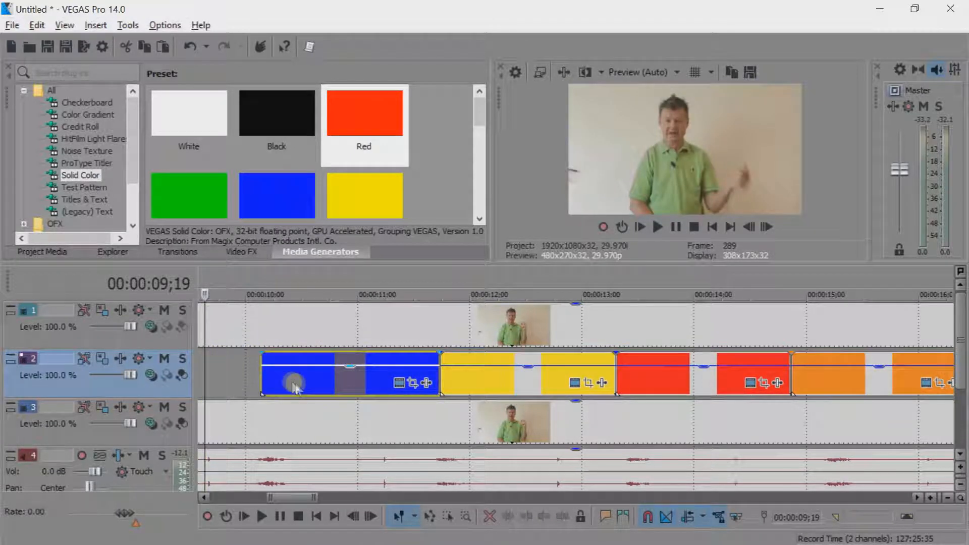
drag(295, 383, 243, 383)
- Preview the blue cue and nudge the blue event with all following colour events to start at about 00:00:09;20
key(space)
key(space)
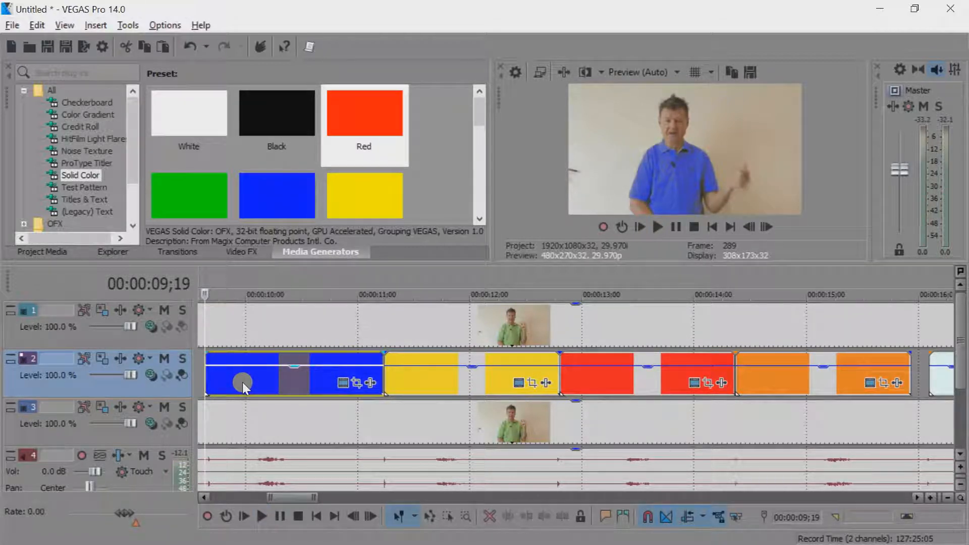
drag(242, 383, 250, 383)
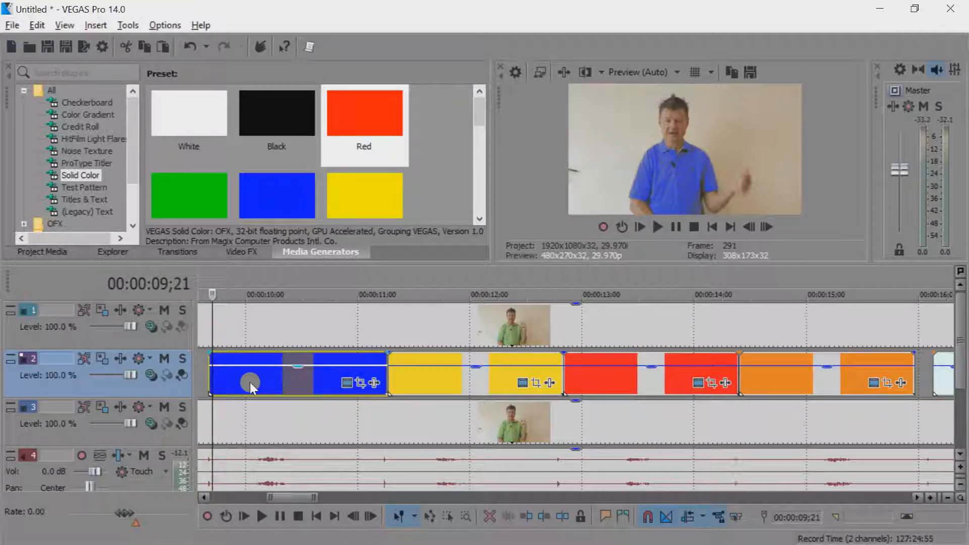
- Play the colour changes from 00:00:09;02 through the orange event to check their timing
click(205, 496)
click(205, 496)
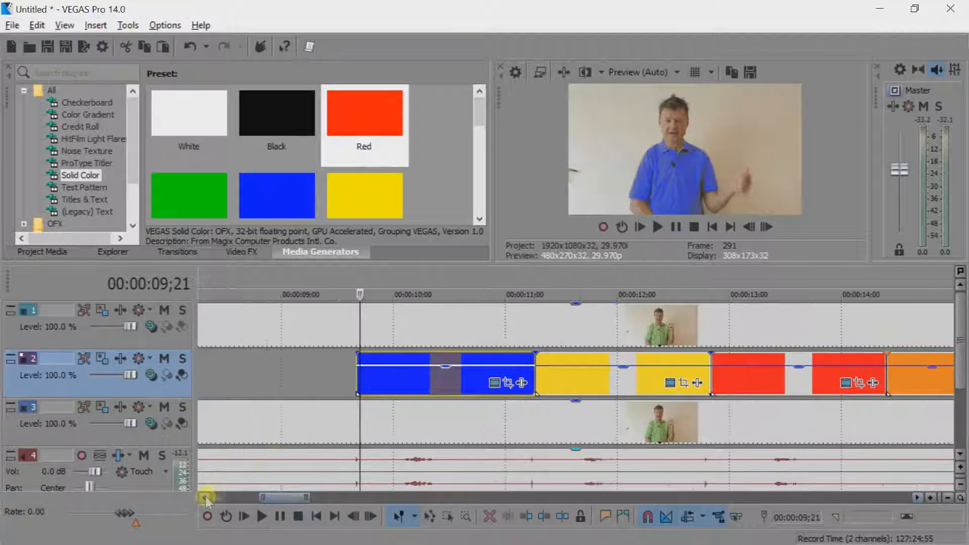
click(289, 461)
key(space)
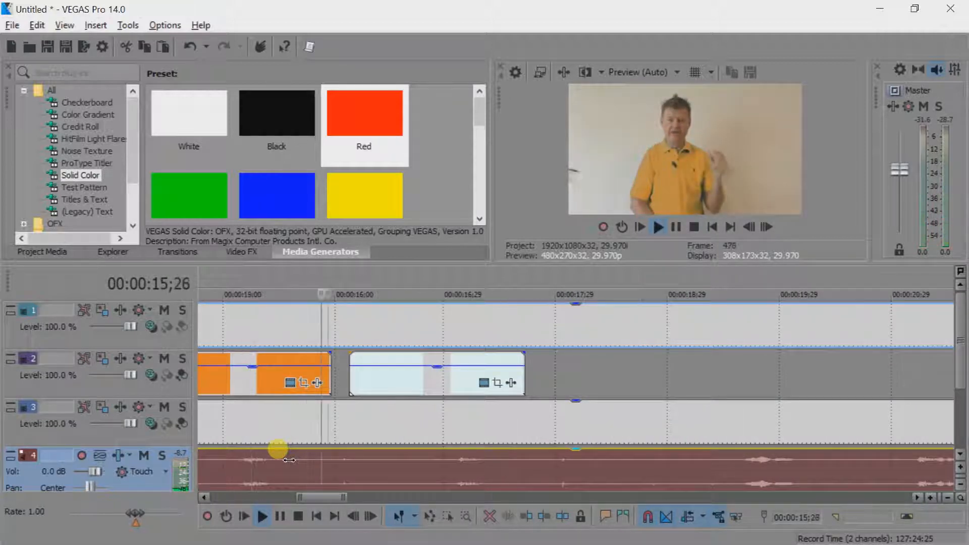
key(space)
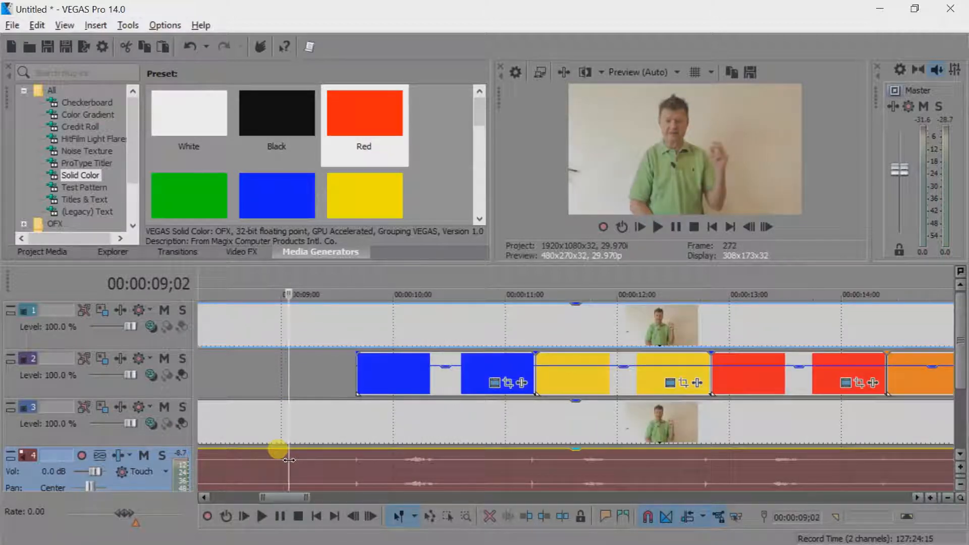
- Extend the orange event to about 00:00:16;02 to close the gap, and lengthen the white event's end to about 00:00:18;02
click(841, 498)
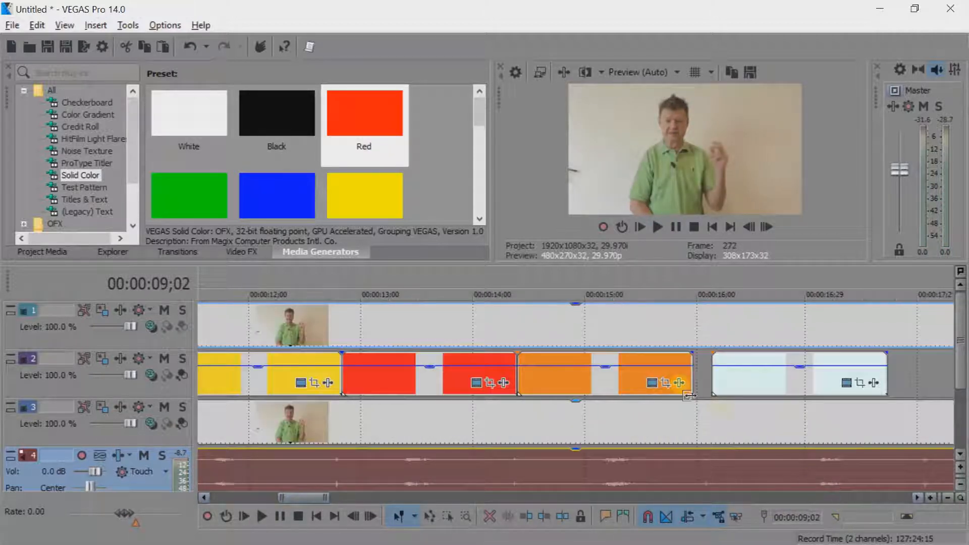
drag(691, 377, 737, 383)
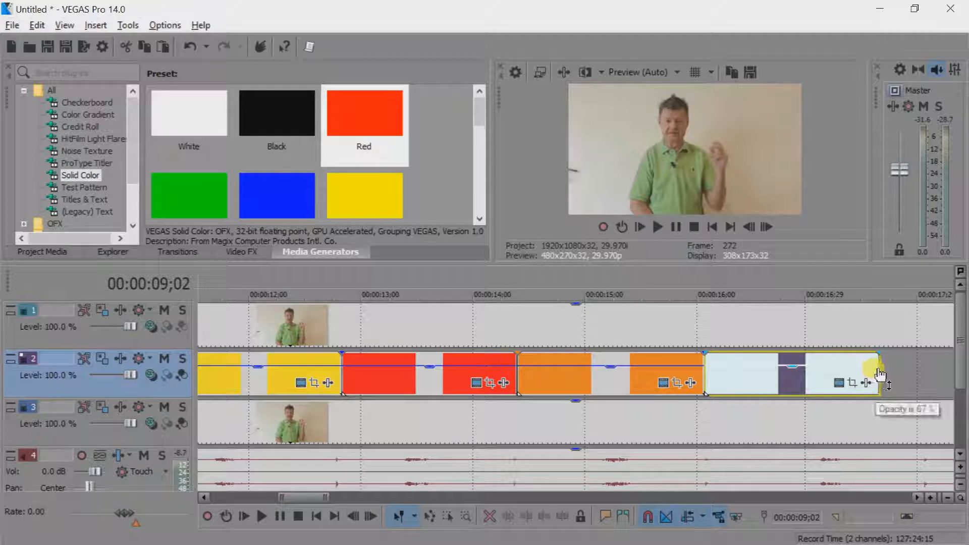
drag(878, 375, 928, 369)
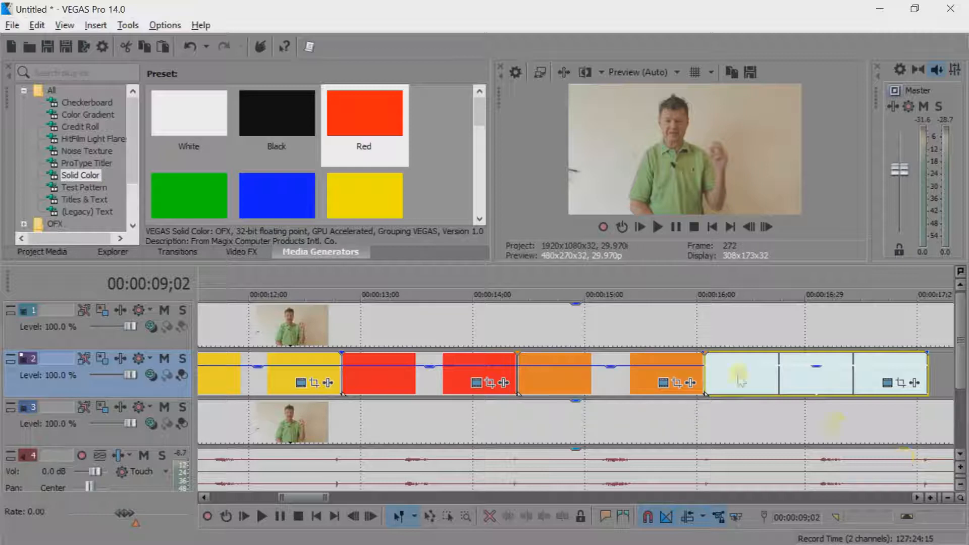
- Play the timeline from within the orange event to about 00:00:24;20 to check the orange and white changes
click(632, 313)
key(space)
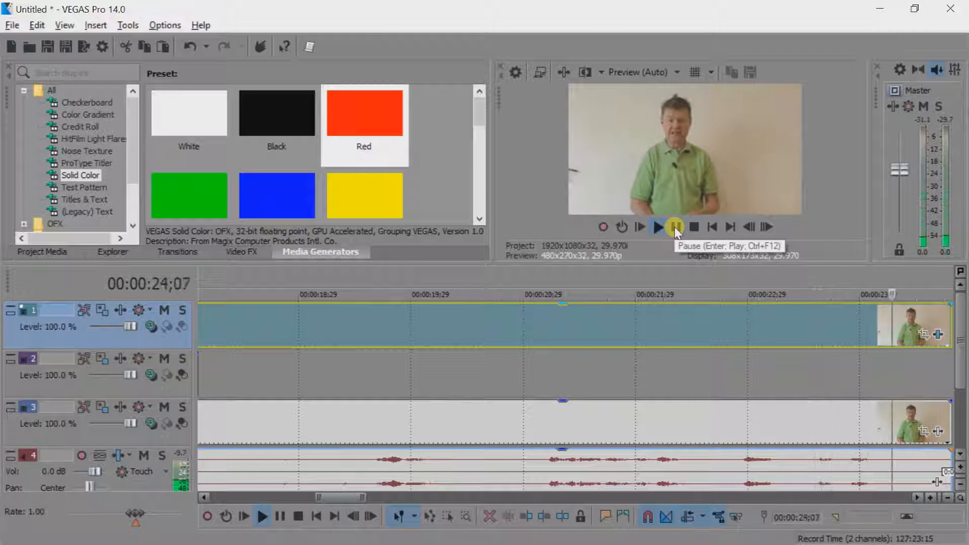
click(675, 228)
- Open the Video Event FX of the track 1 clip and fine-tune the Chroma Keyer's low threshold
scroll(439, 315, left, 10)
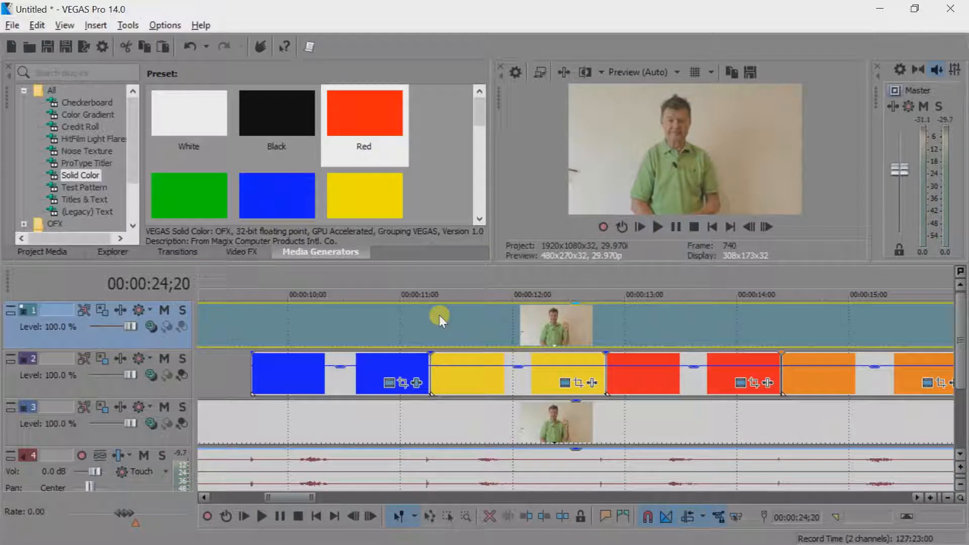
right_click(439, 315)
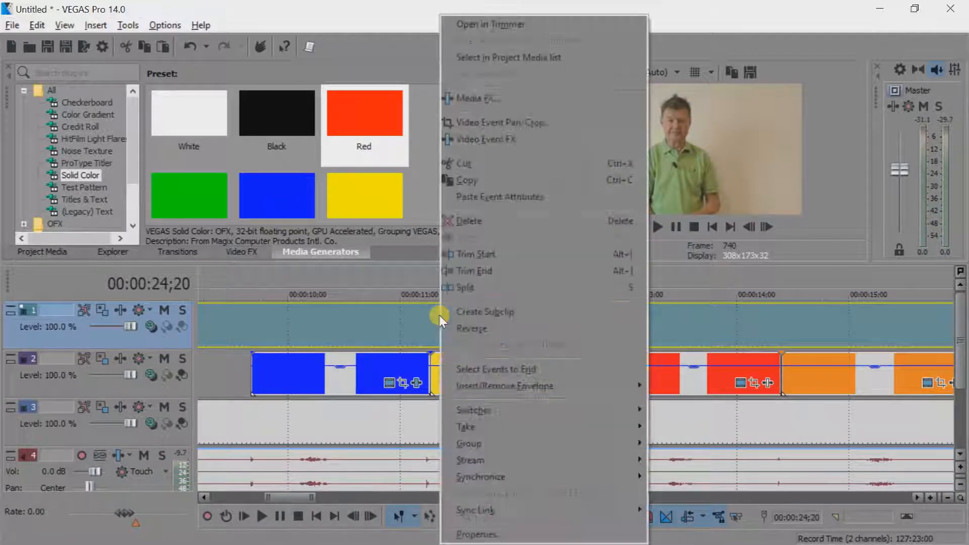
click(494, 141)
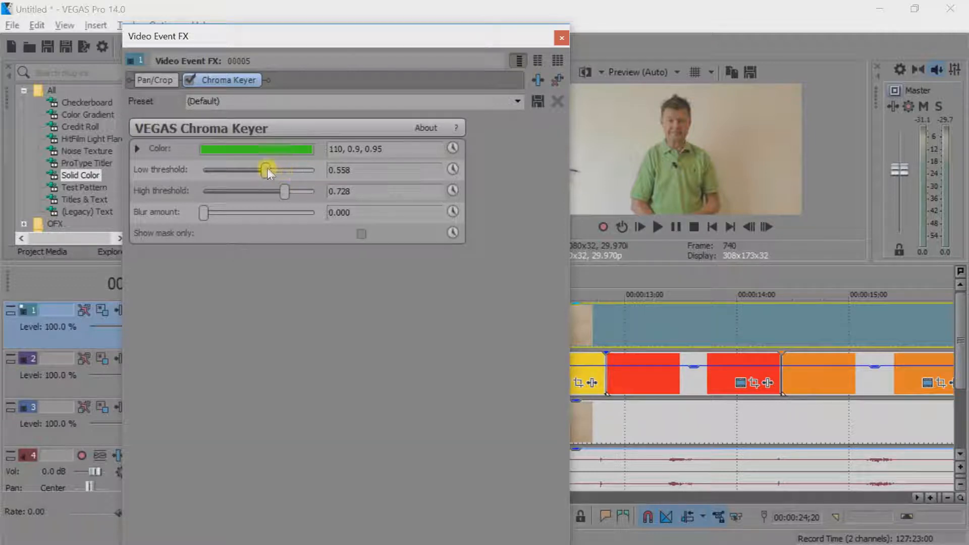
drag(265, 168, 268, 170)
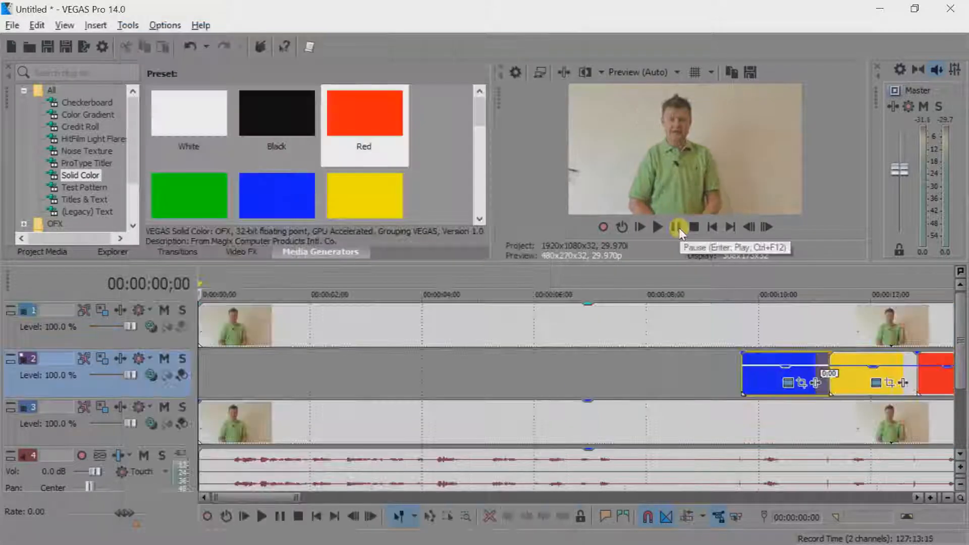
- Review the project from start to end and open the Render As settings
click(679, 228)
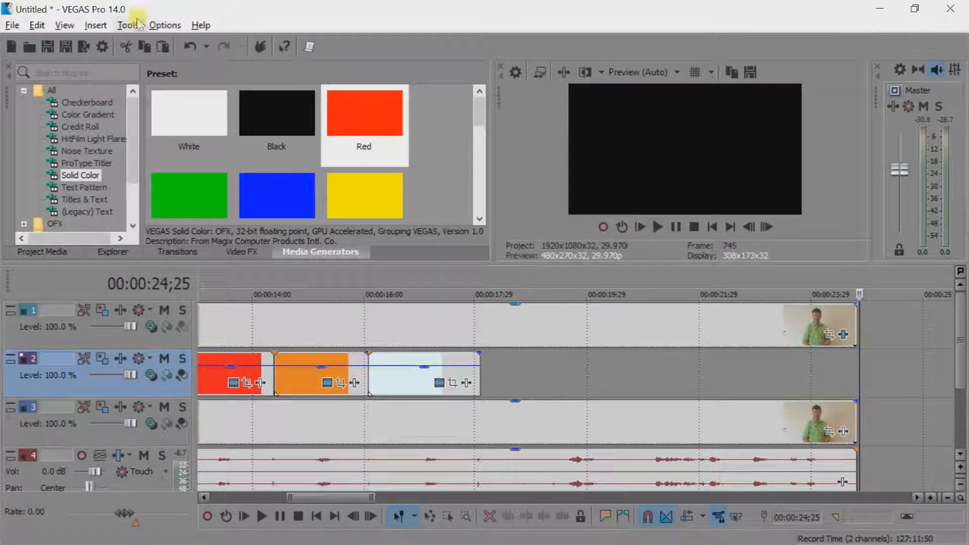
click(12, 25)
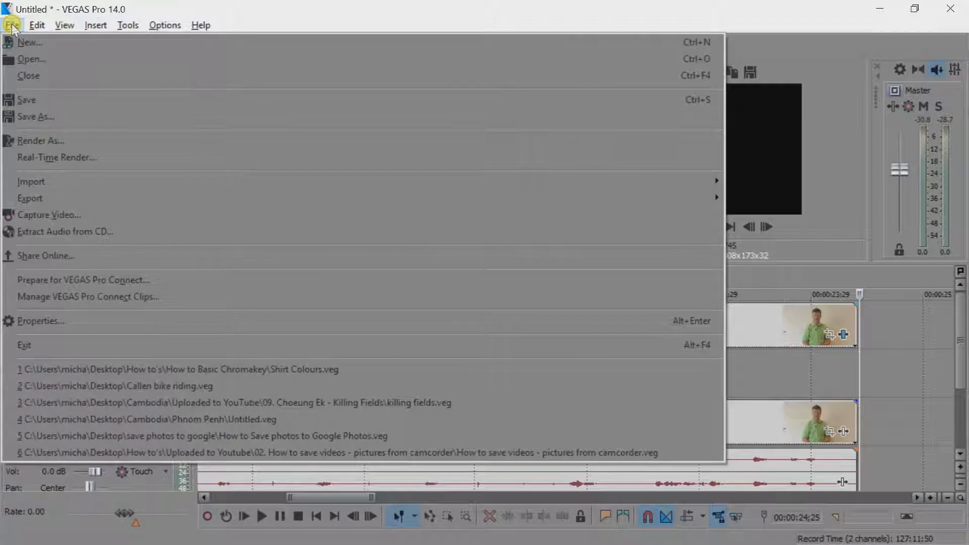
click(55, 138)
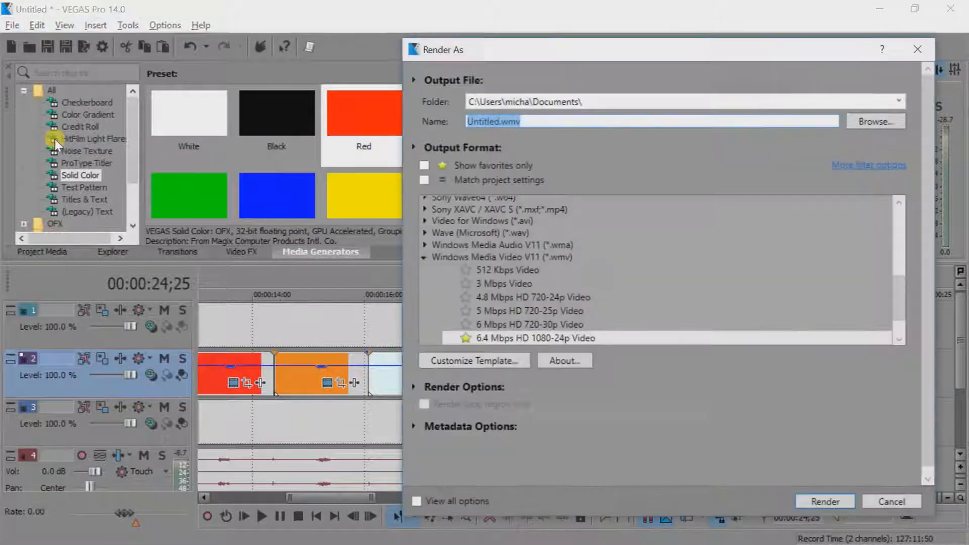